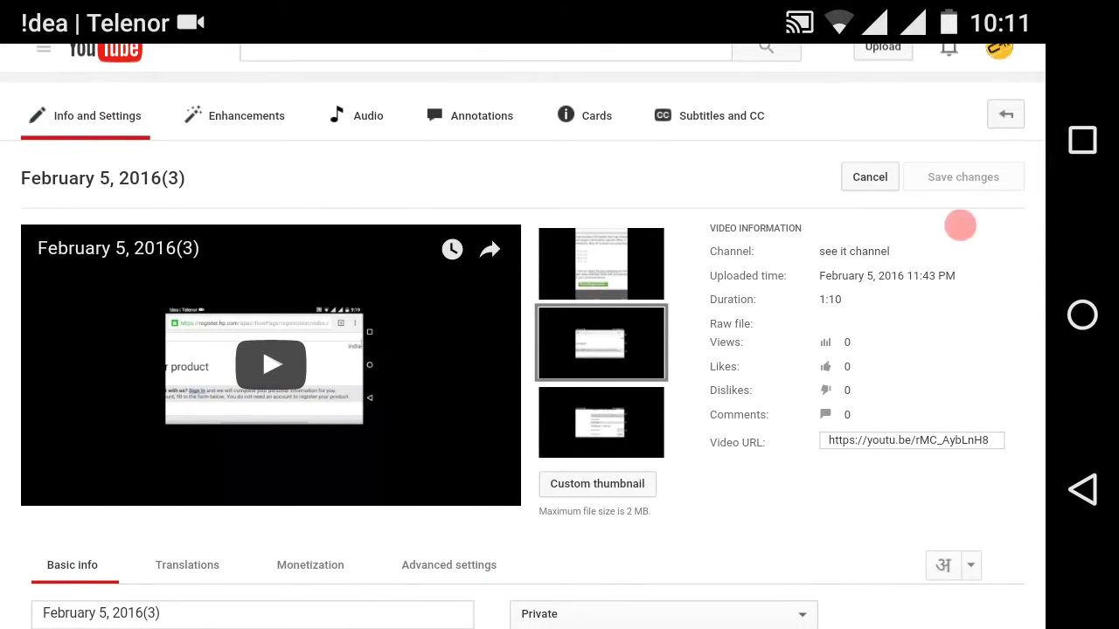
Step: Open the video's Enhancements tab, which raises a modern-Flash-required alert
scroll(522, 350, up, 2)
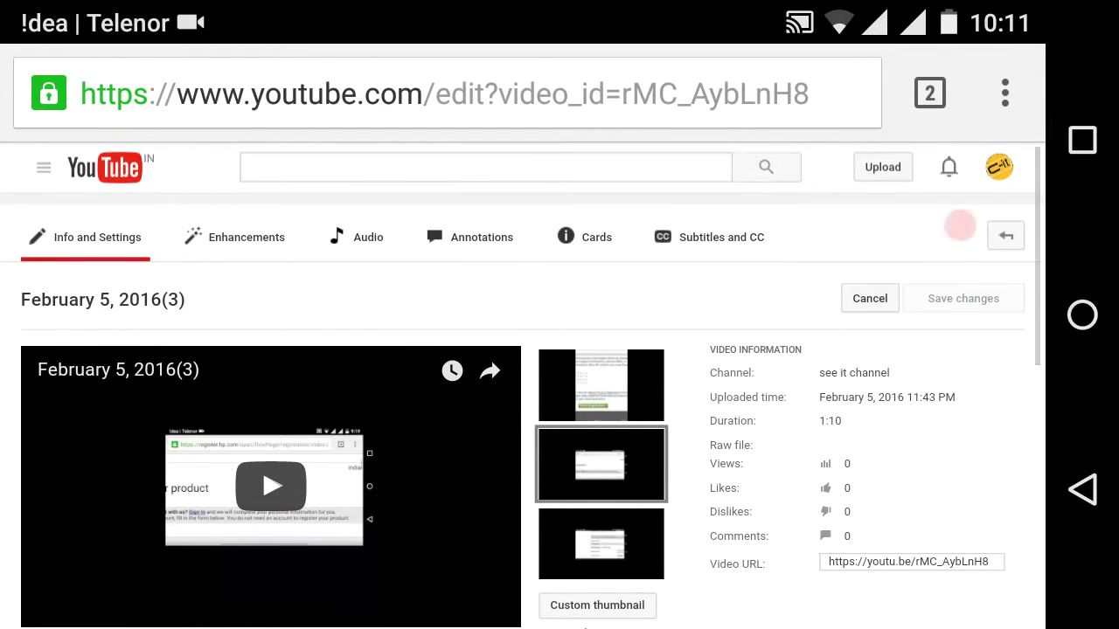
click(235, 237)
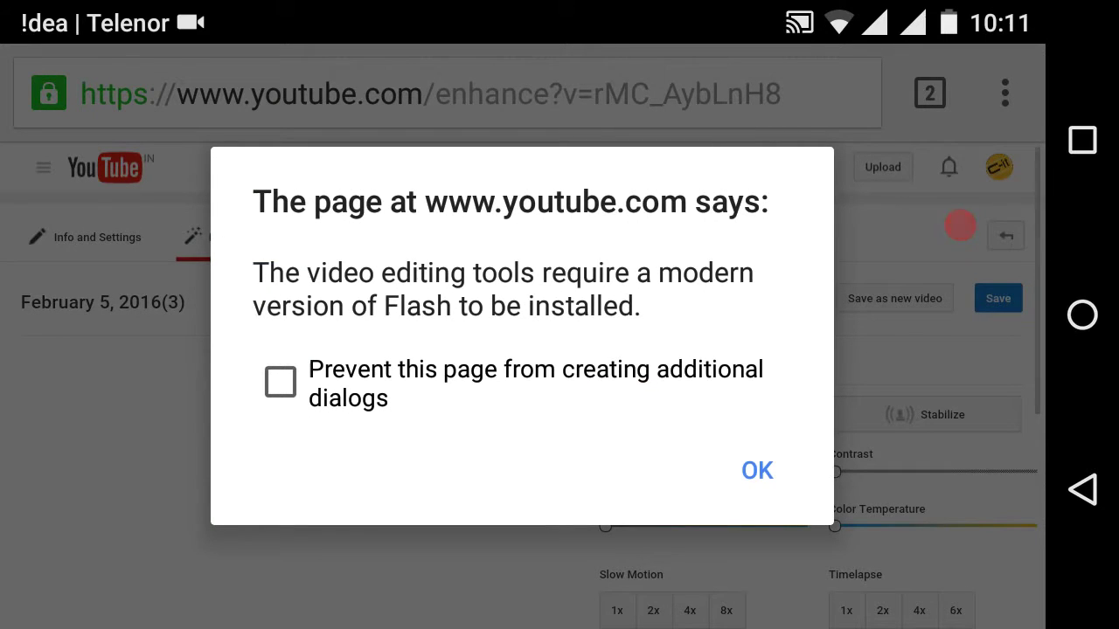
click(960, 226)
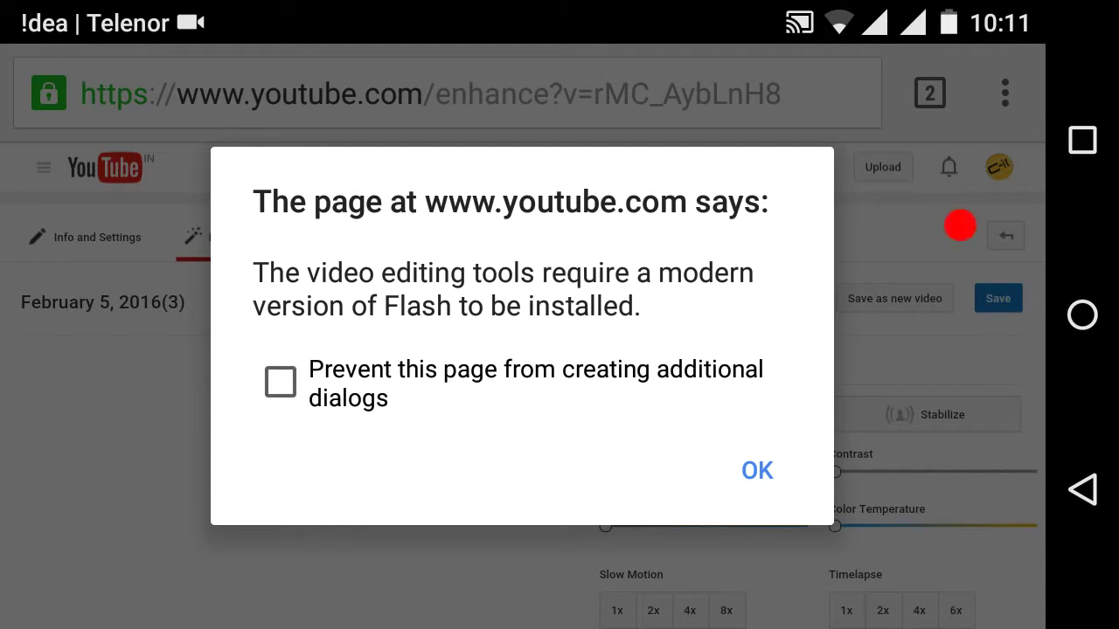
click(756, 470)
Step: Browse the Enhancements panel, zooming in and back out on the Fill Light setting
scroll(960, 225, down, 5)
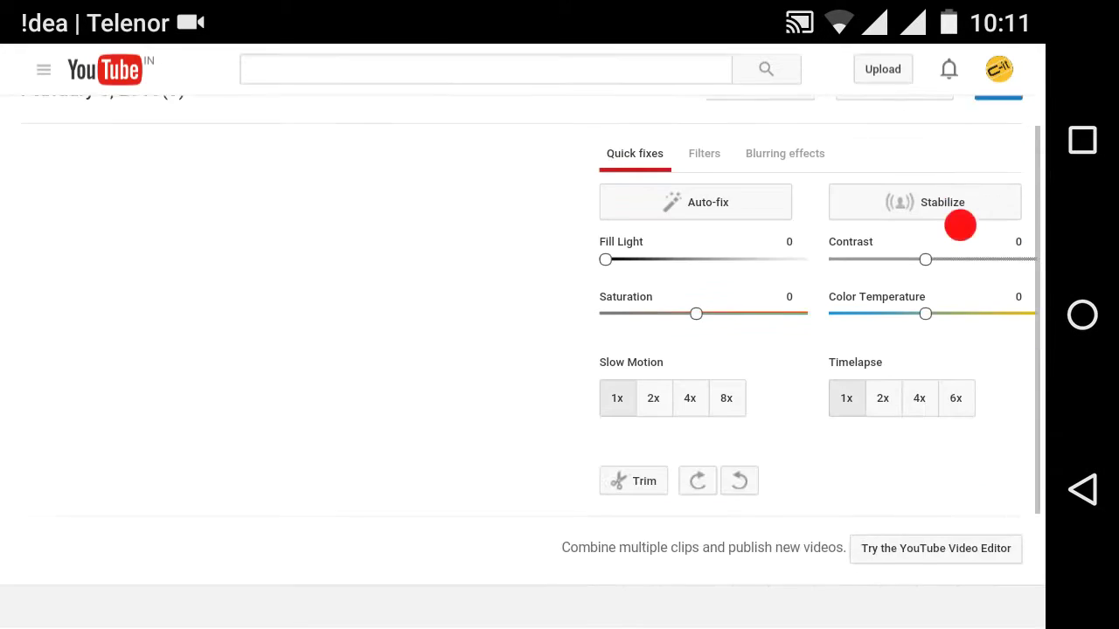
scroll(960, 225, up, 5)
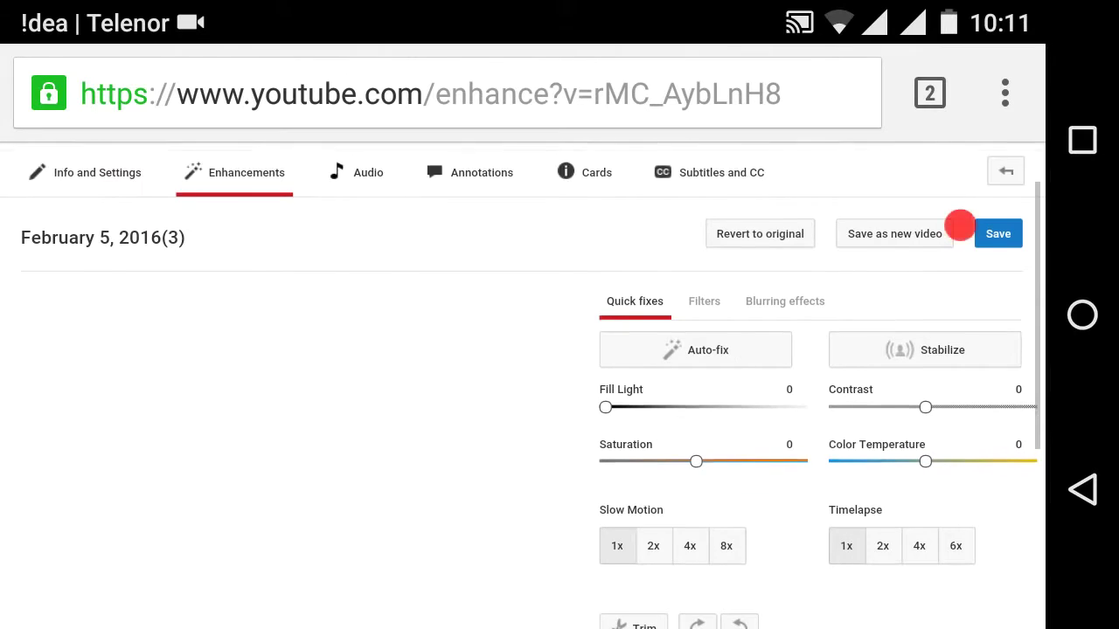
scroll(959, 226, up, 2)
scroll(960, 225, down, 3)
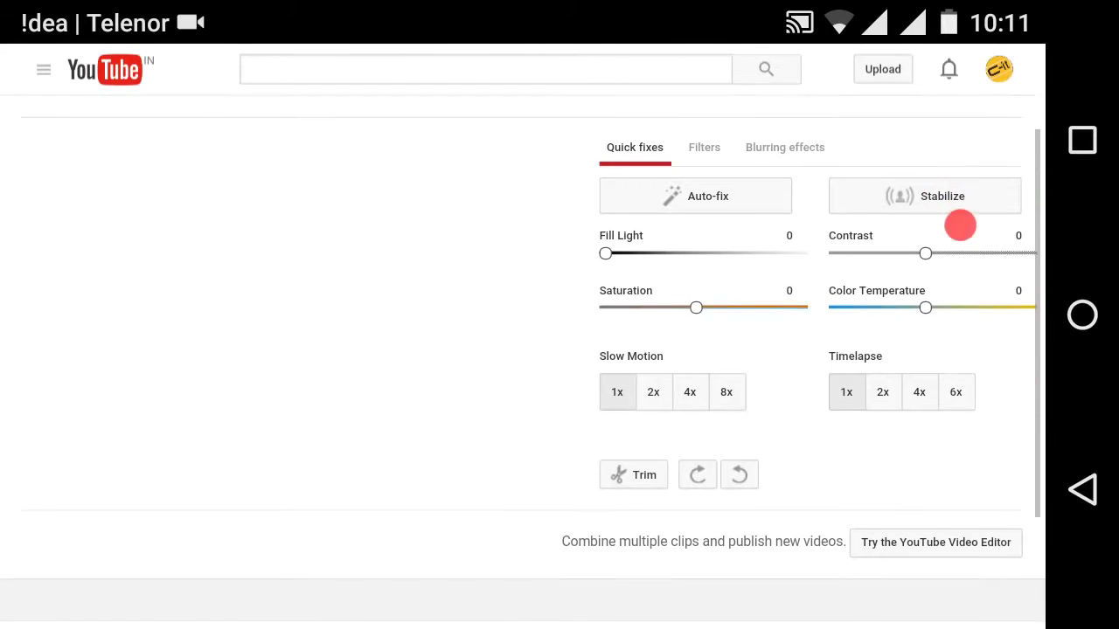
scroll(960, 225, up, 3)
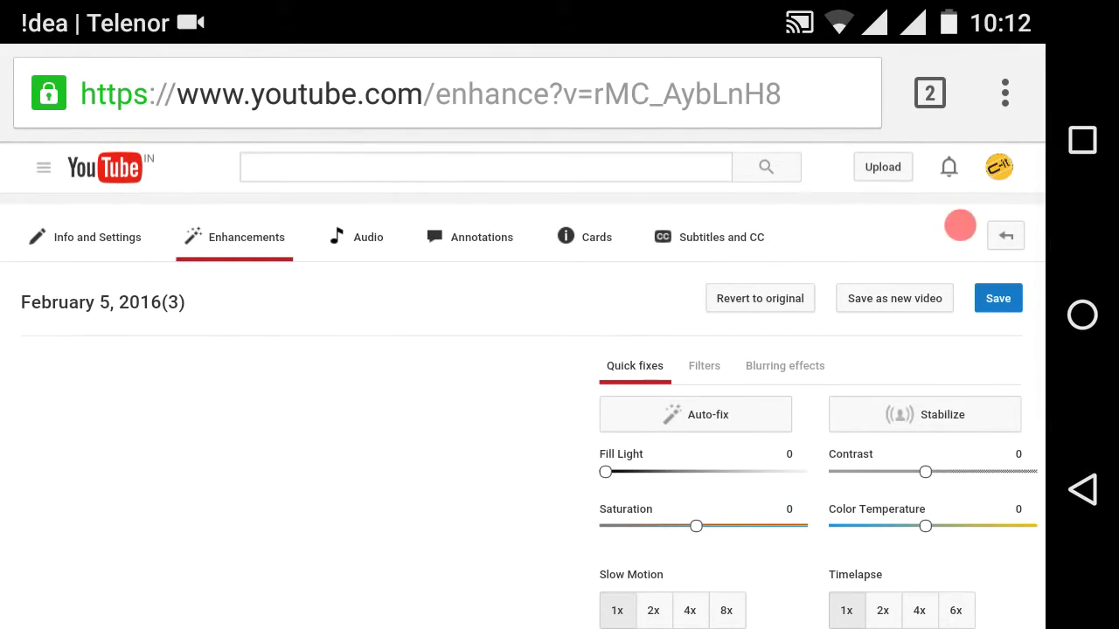
scroll(960, 225, down, 3)
scroll(960, 225, up, 3)
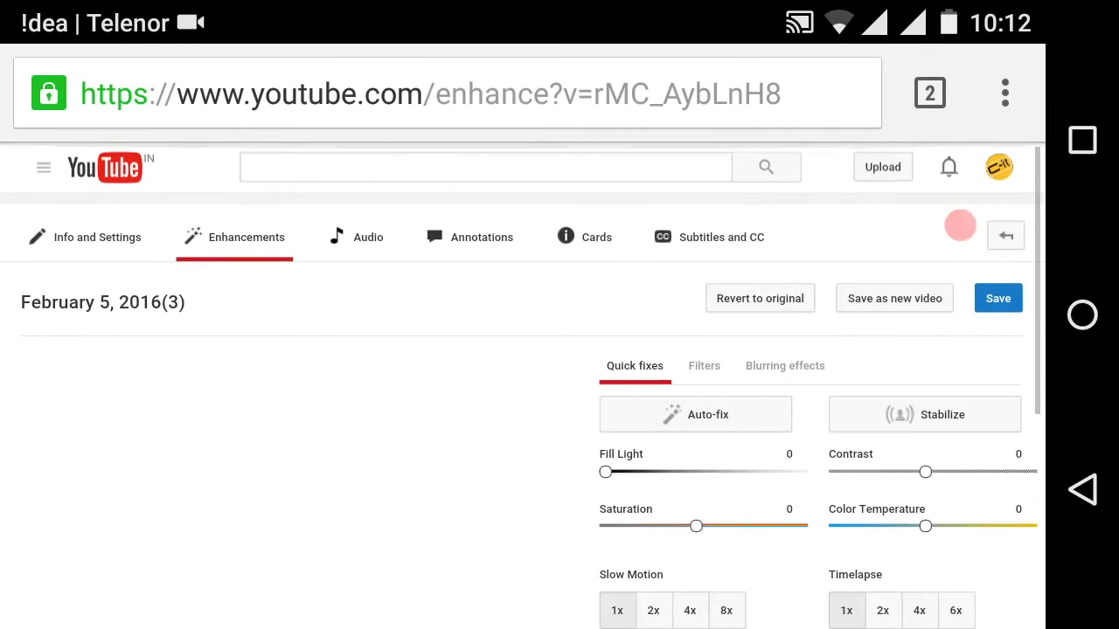
scroll(960, 225, down, 3)
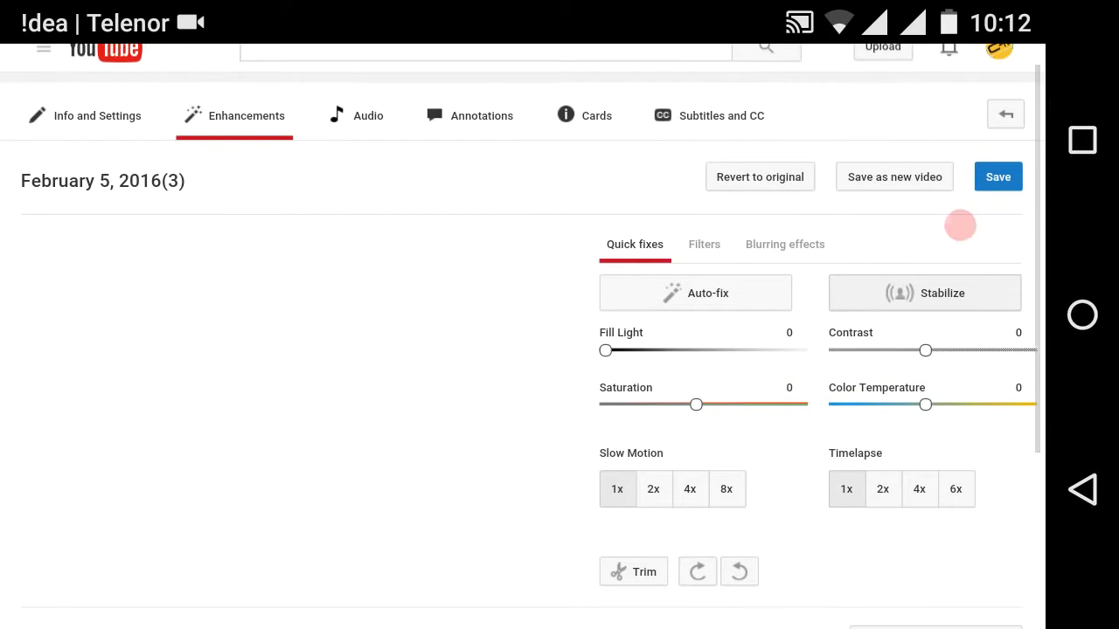
scroll(960, 225, up, 2)
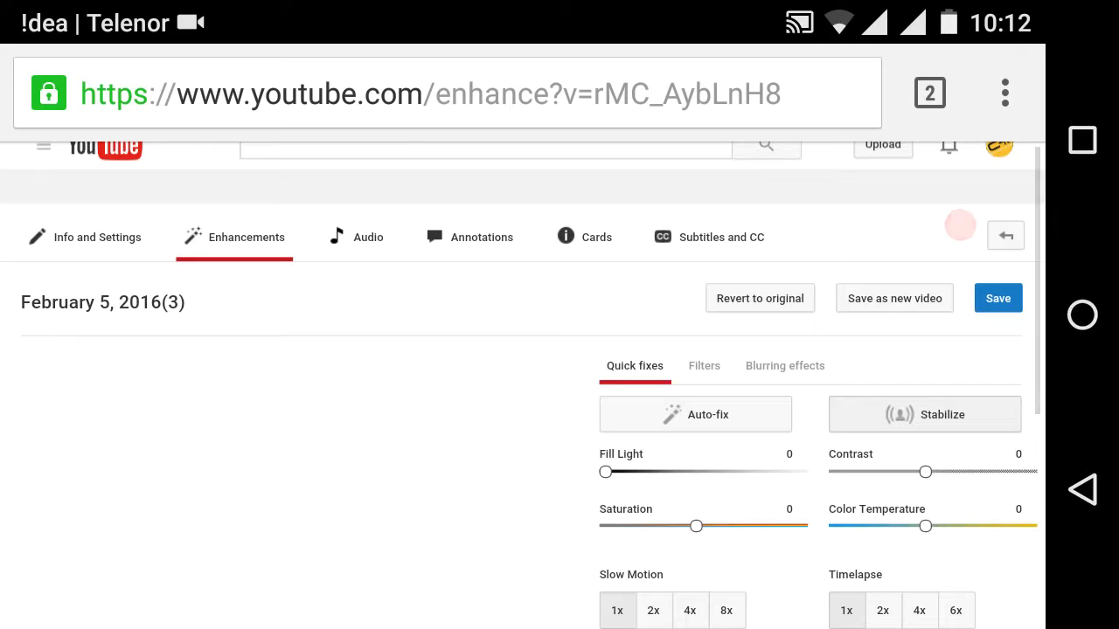
scroll(959, 226, up, 1)
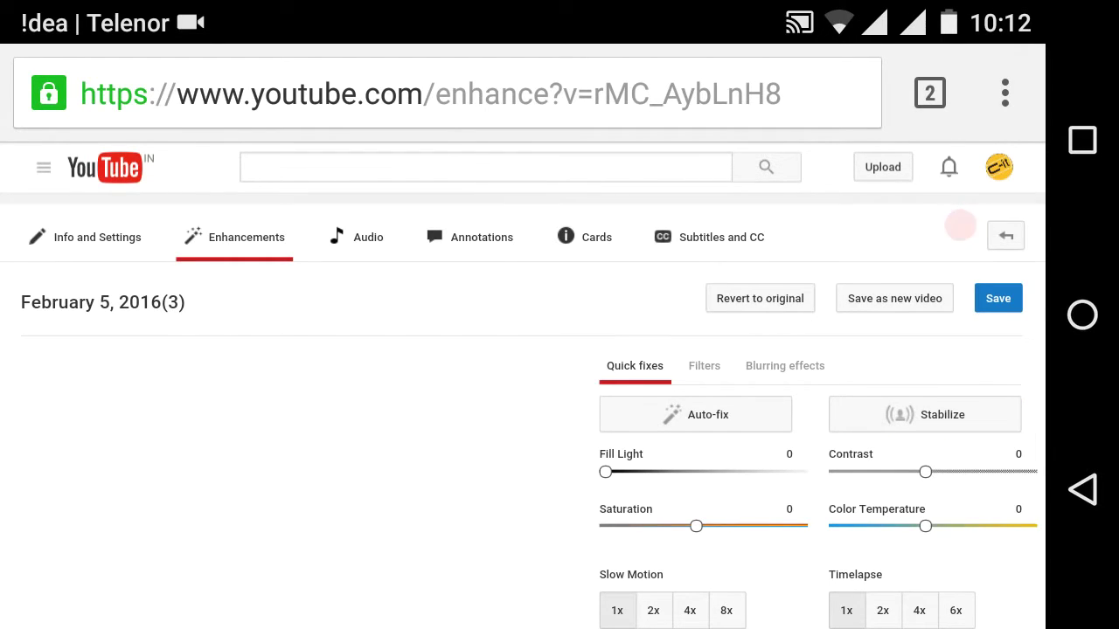
scroll(960, 225, down, 2)
scroll(959, 225, up, 2)
scroll(960, 225, down, 2)
double_click(959, 225)
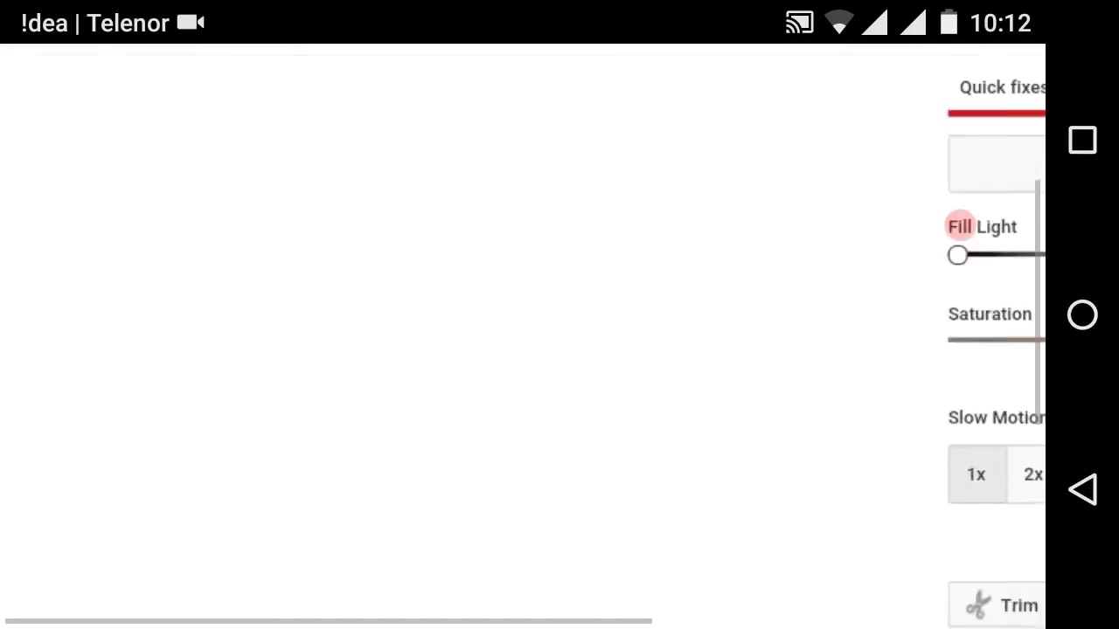
double_click(960, 225)
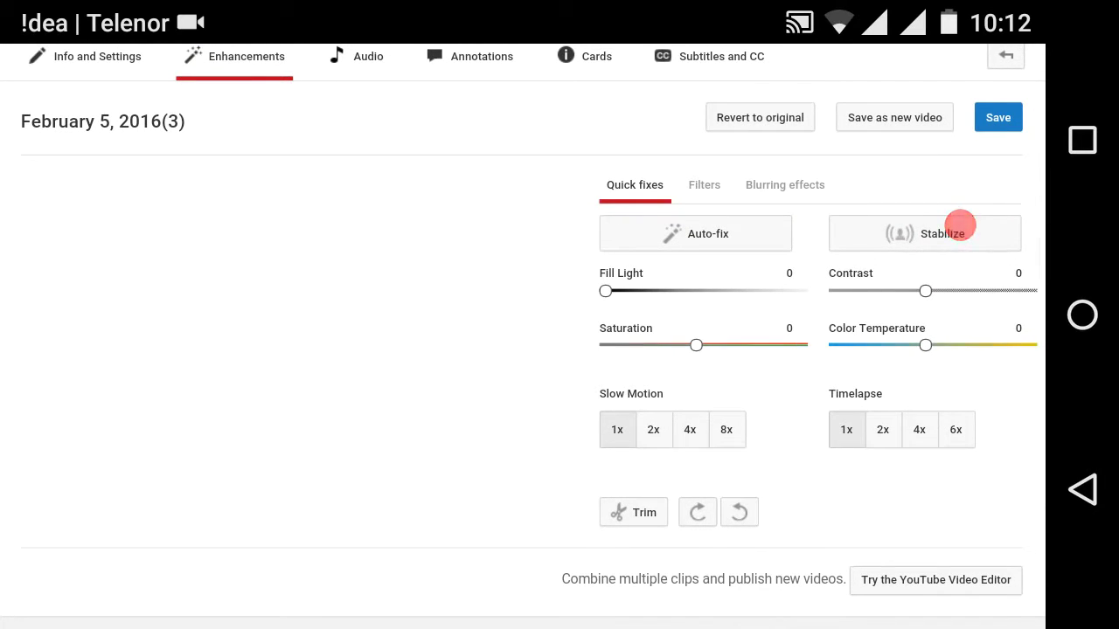
Step: Leave YouTube Studio for the Google Play store via the recent apps list
scroll(959, 225, up, 2)
scroll(960, 225, down, 2)
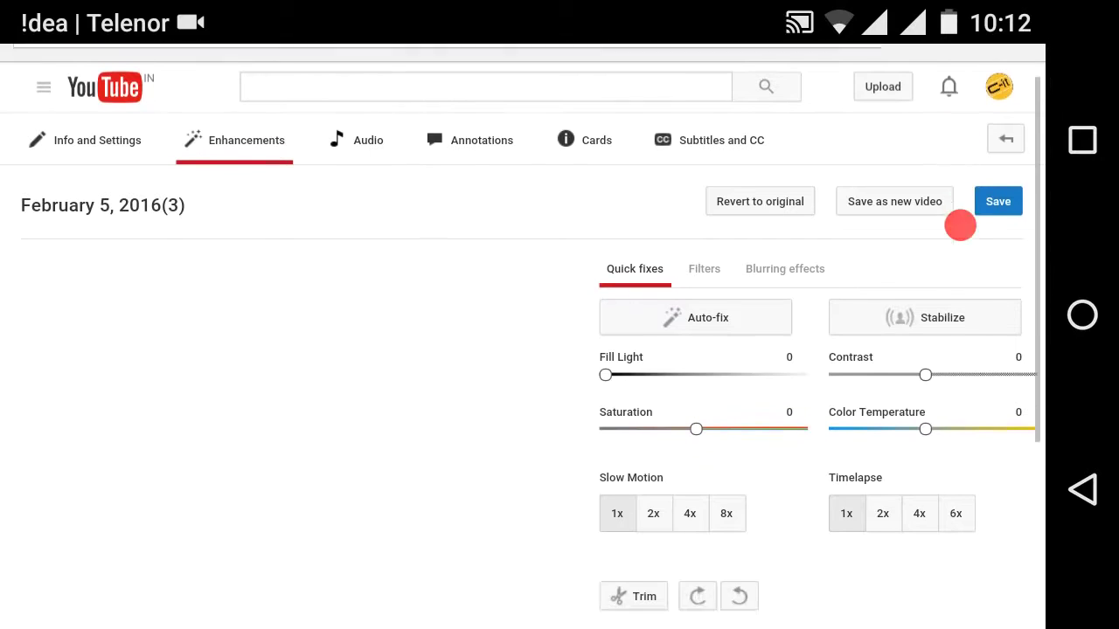
scroll(960, 225, up, 2)
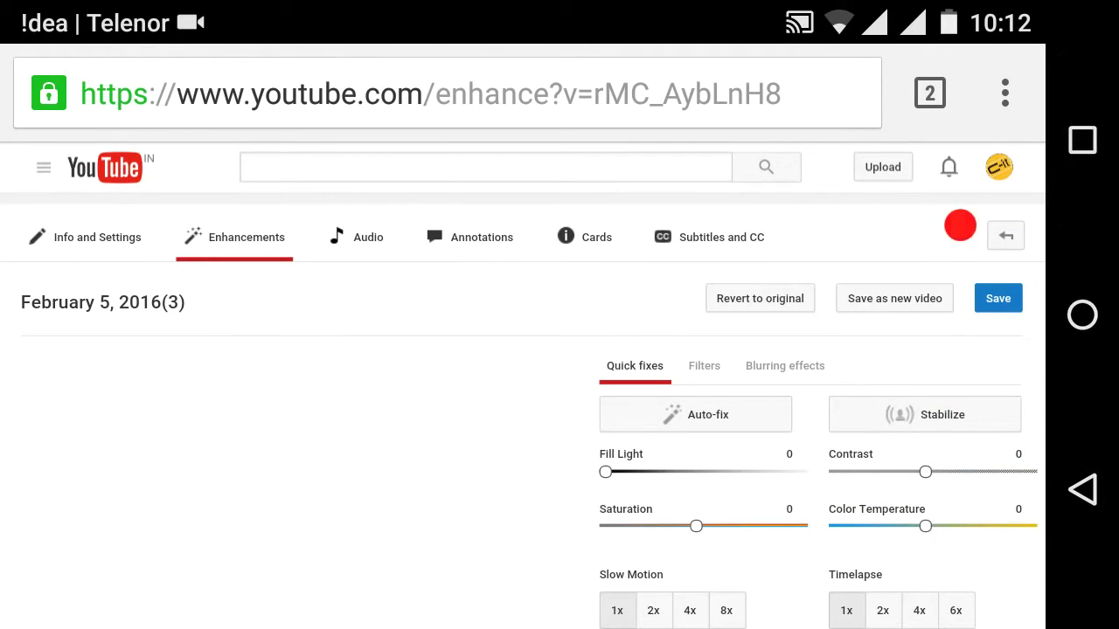
click(1082, 139)
click(499, 368)
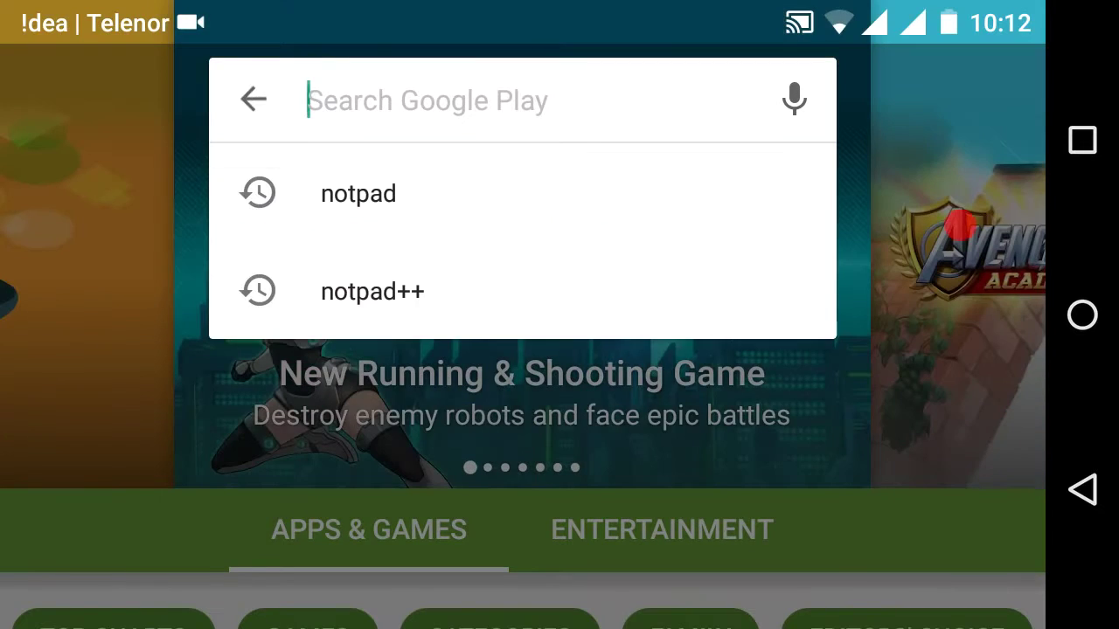
Step: Search Google Play for 'uc browser' using the suggestion offered after 'u'
text(u)
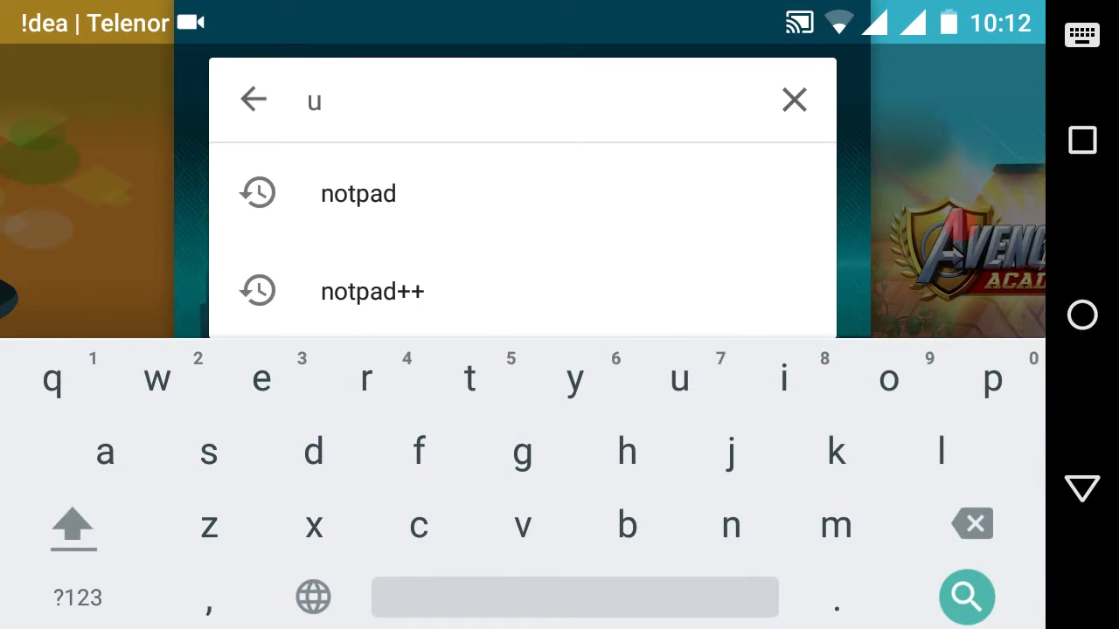
click(380, 193)
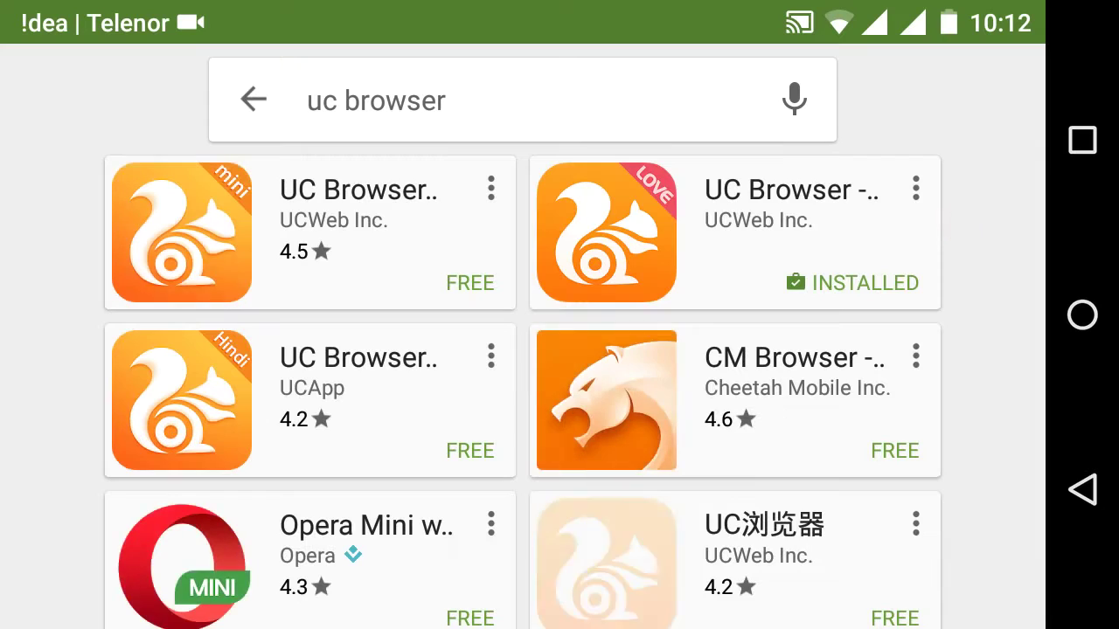
Step: Scroll the 'uc browser' results to the UC Browser Mini - Smooth card
scroll(959, 225, down, 2)
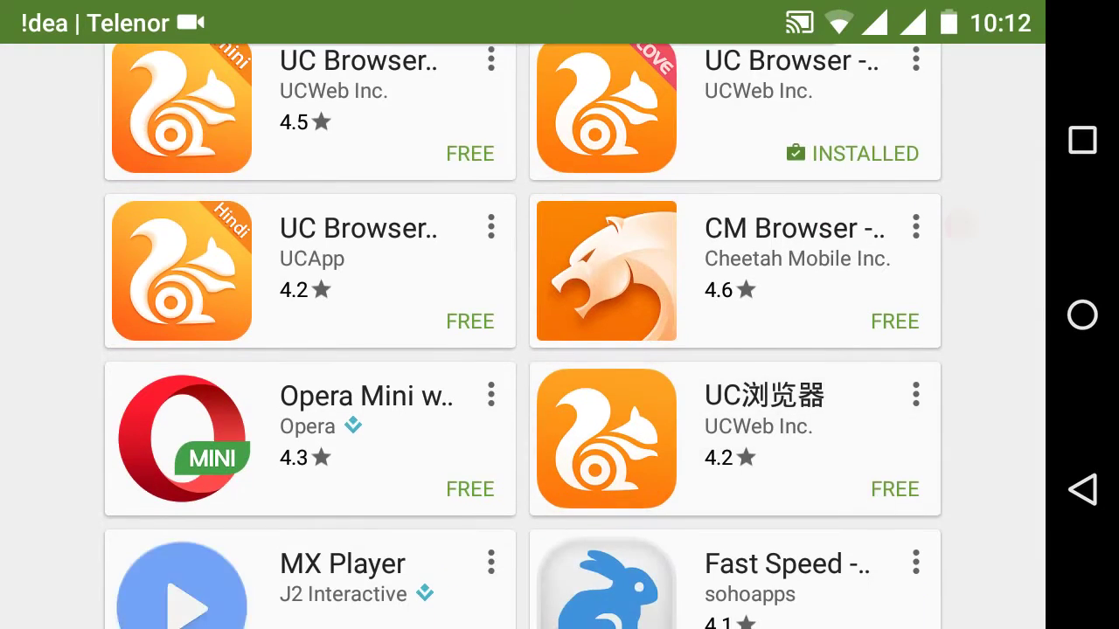
scroll(959, 225, down, 3)
scroll(960, 225, down, 1)
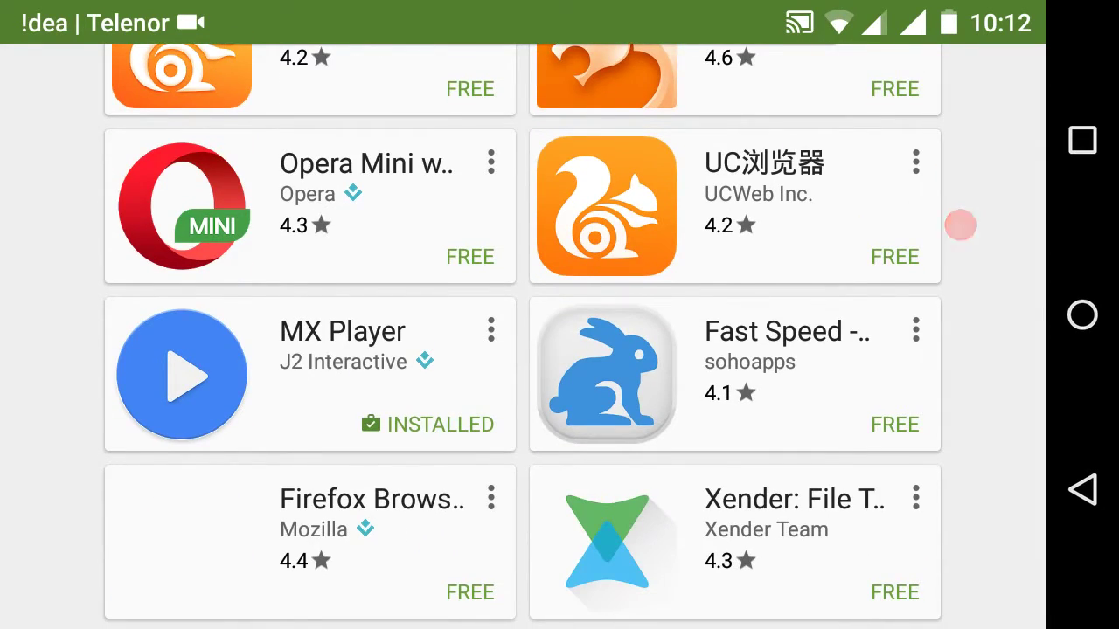
scroll(960, 226, down, 1)
scroll(960, 226, down, 1)
scroll(960, 226, up, 5)
scroll(960, 226, up, 2)
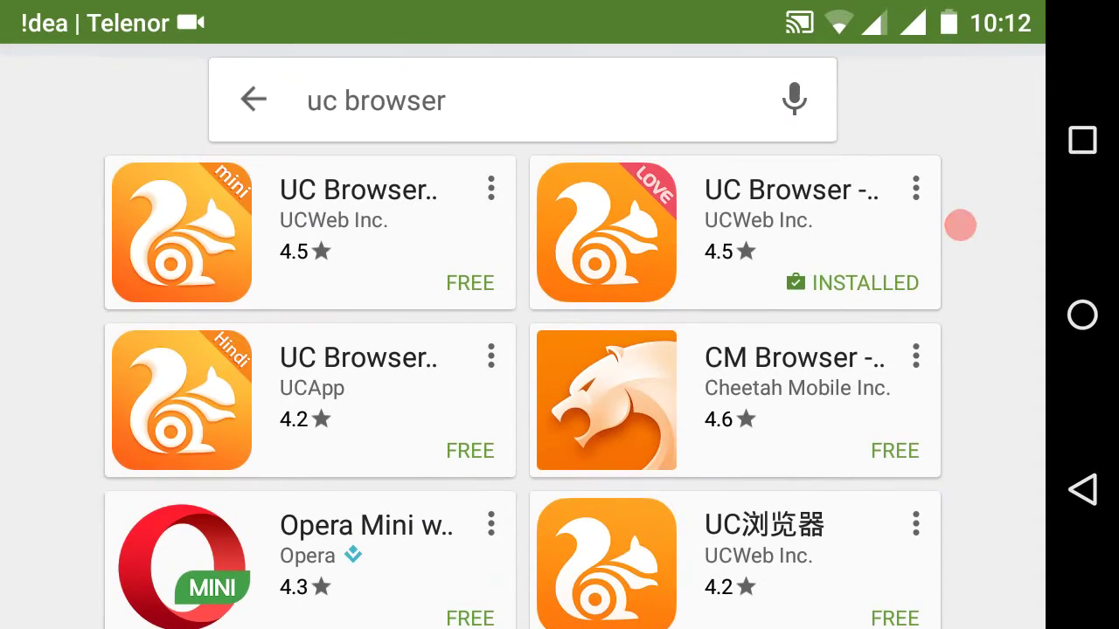
scroll(959, 226, down, 2)
scroll(959, 225, up, 3)
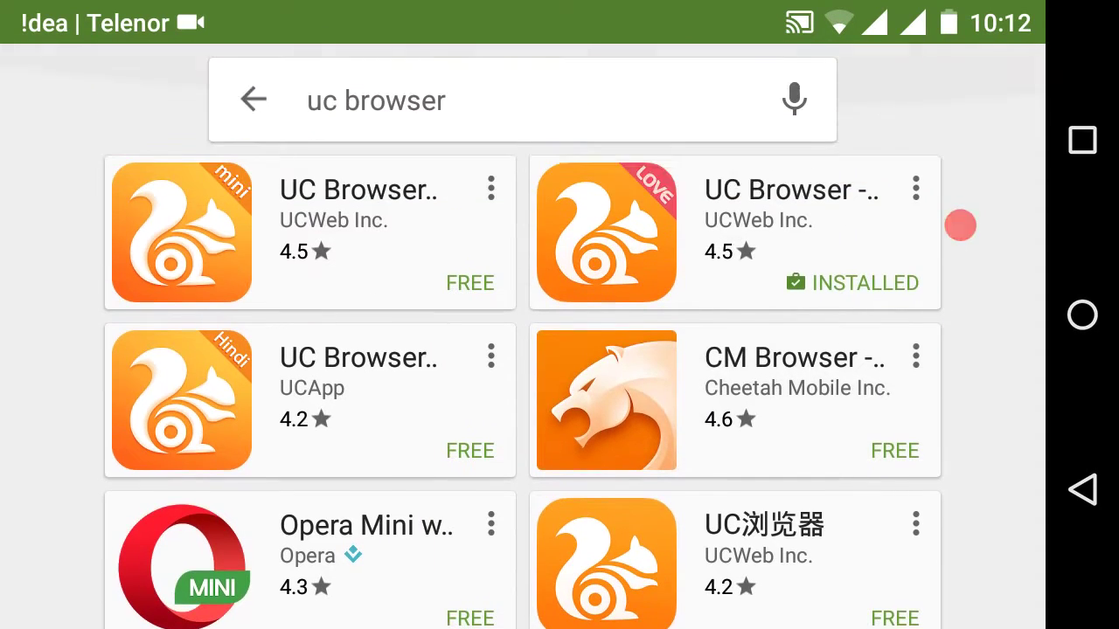
Step: Review UC Browser Mini's description, ratings and reviews, then return to the search results
key(Return)
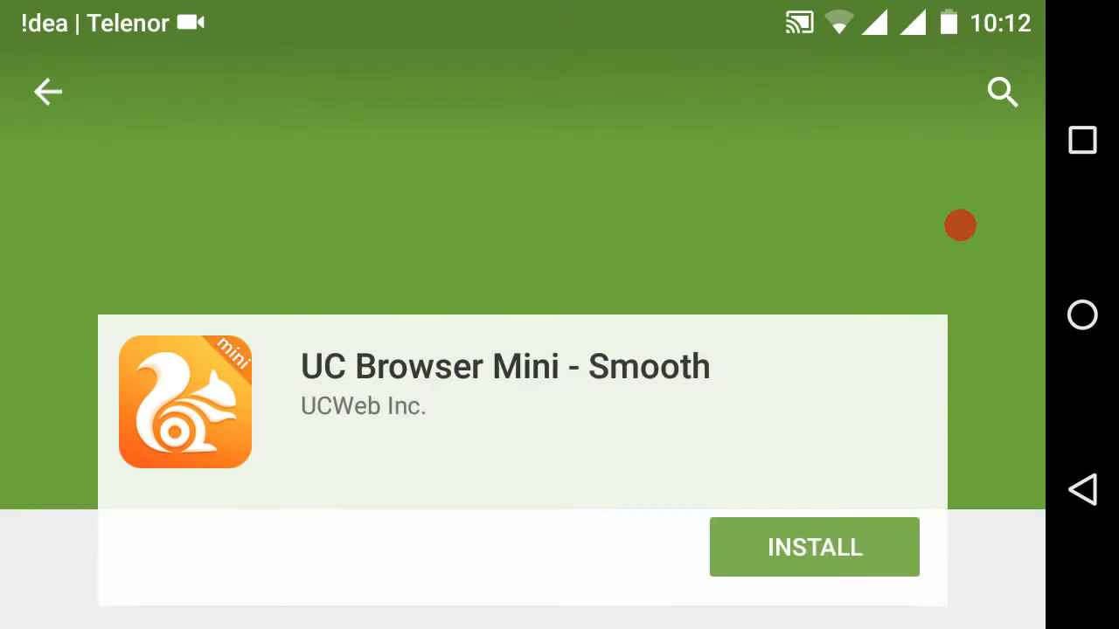
scroll(959, 226, down, 4)
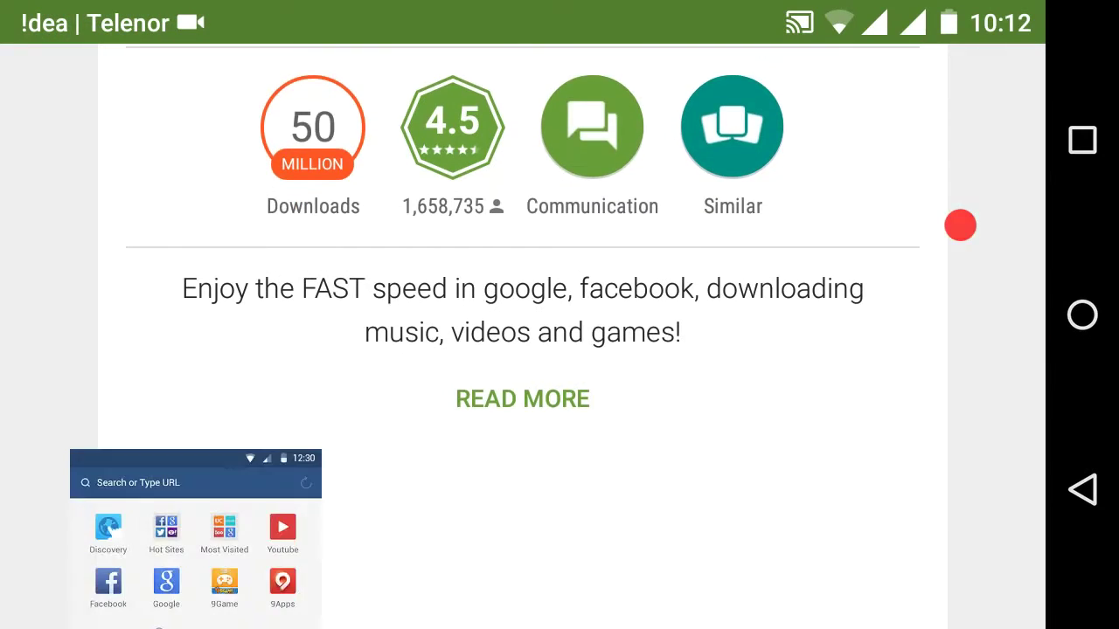
scroll(959, 225, down, 3)
scroll(960, 225, down, 5)
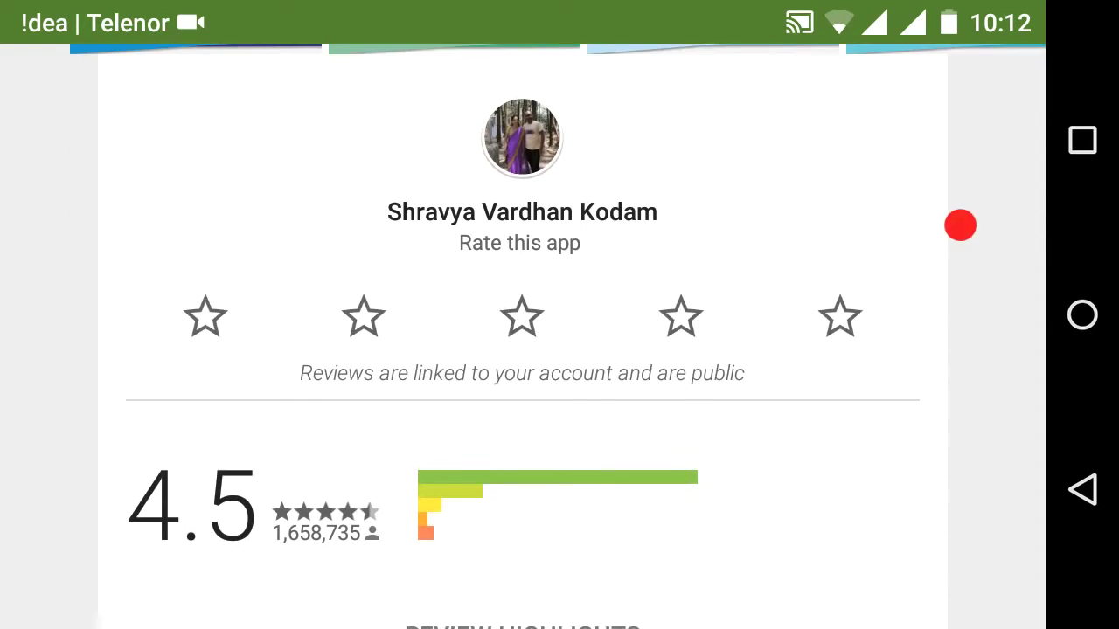
scroll(960, 226, down, 6)
scroll(960, 225, down, 4)
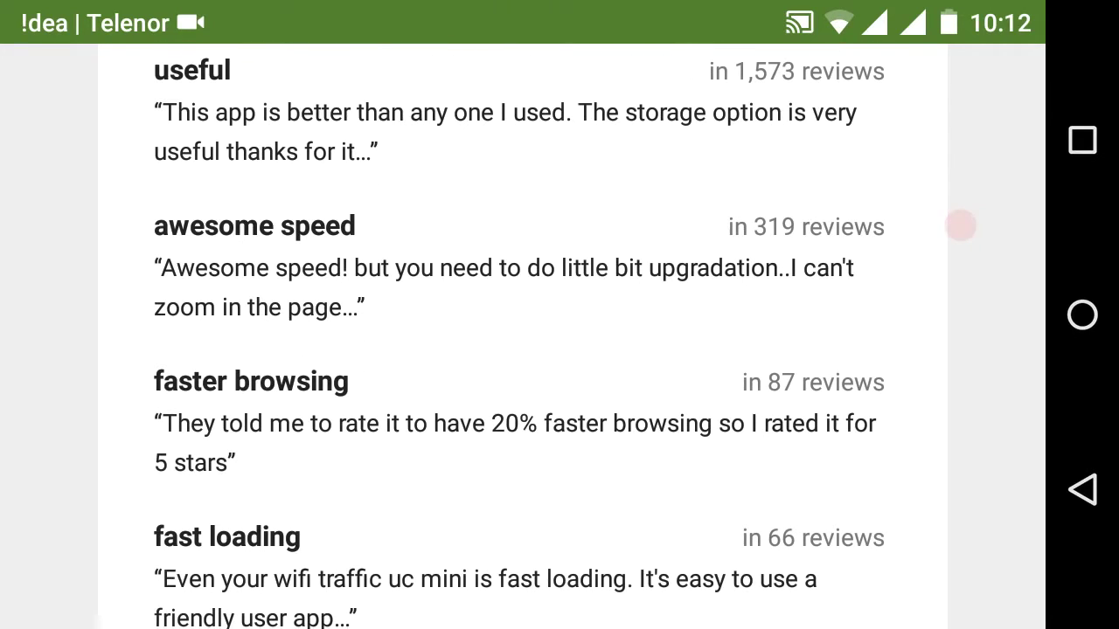
scroll(960, 226, down, 5)
scroll(959, 226, down, 3)
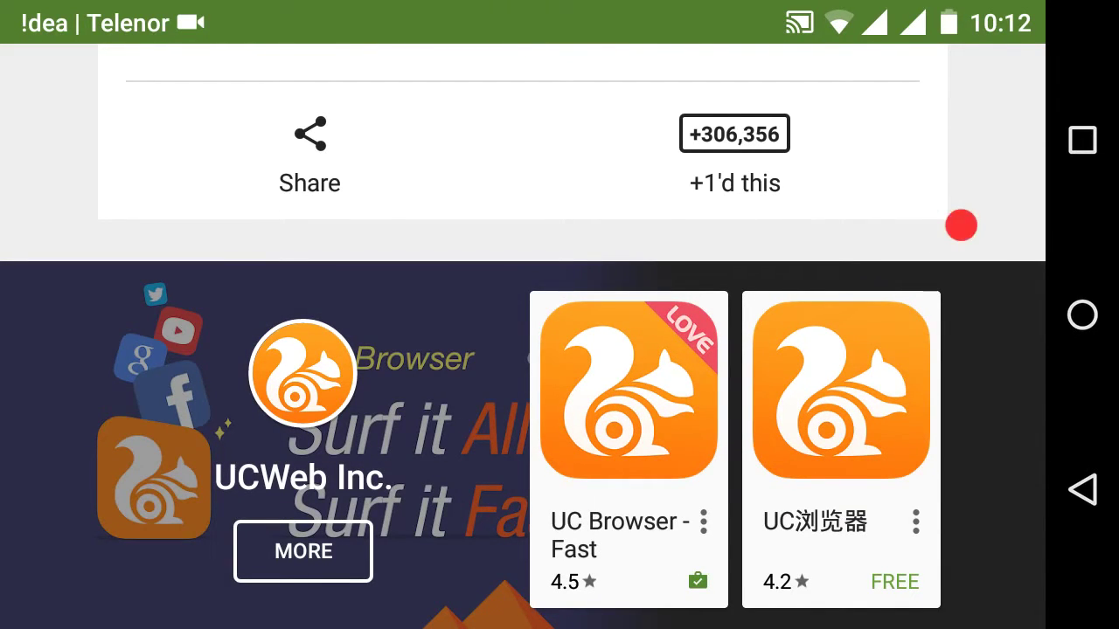
key(Escape)
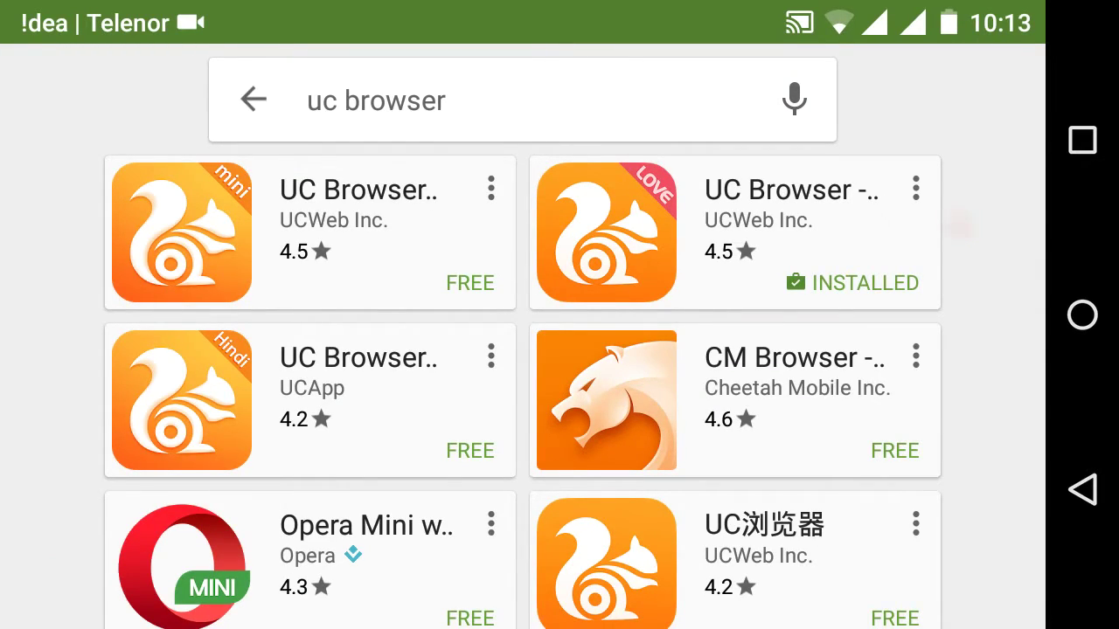
Step: Launch the installed UC Browser - Fast Download from its store page
click(664, 245)
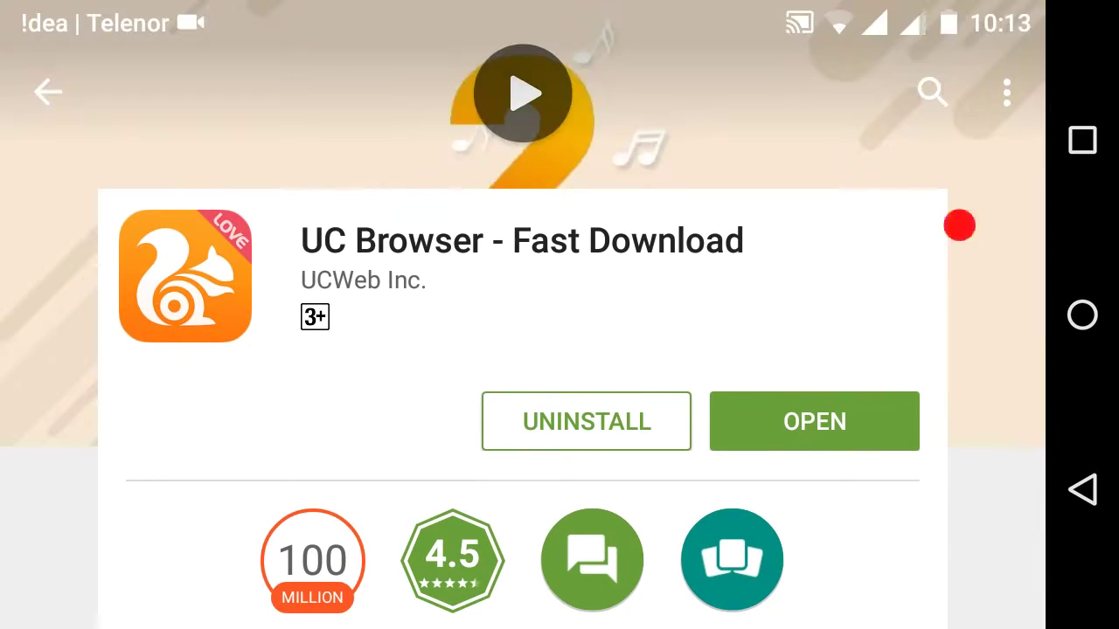
click(814, 422)
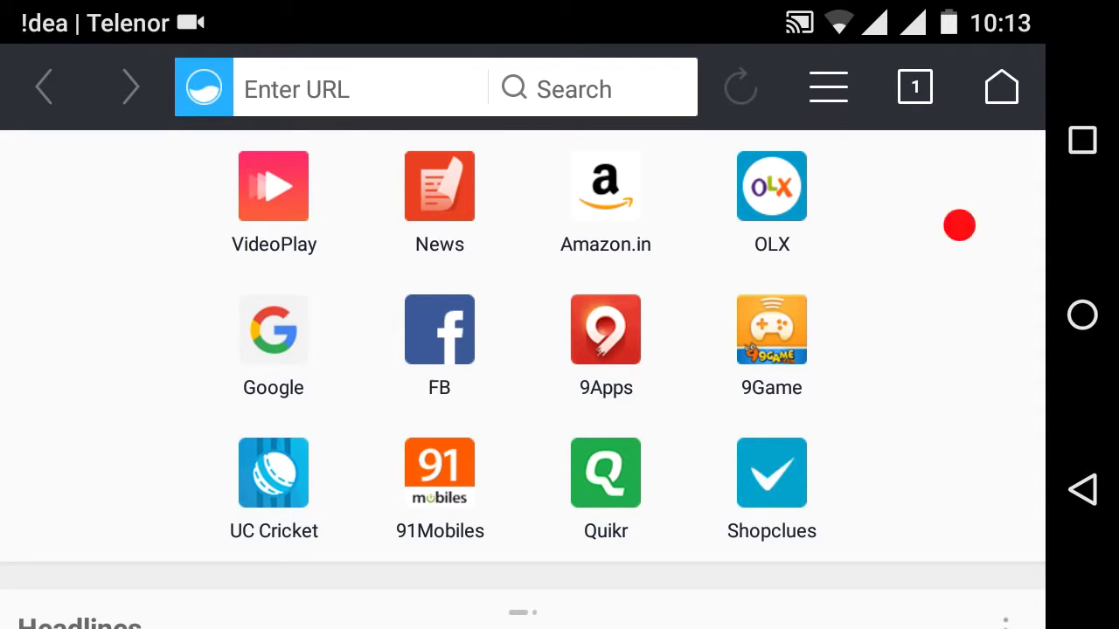
scroll(959, 225, down, 3)
scroll(959, 226, down, 5)
scroll(959, 226, up, 10)
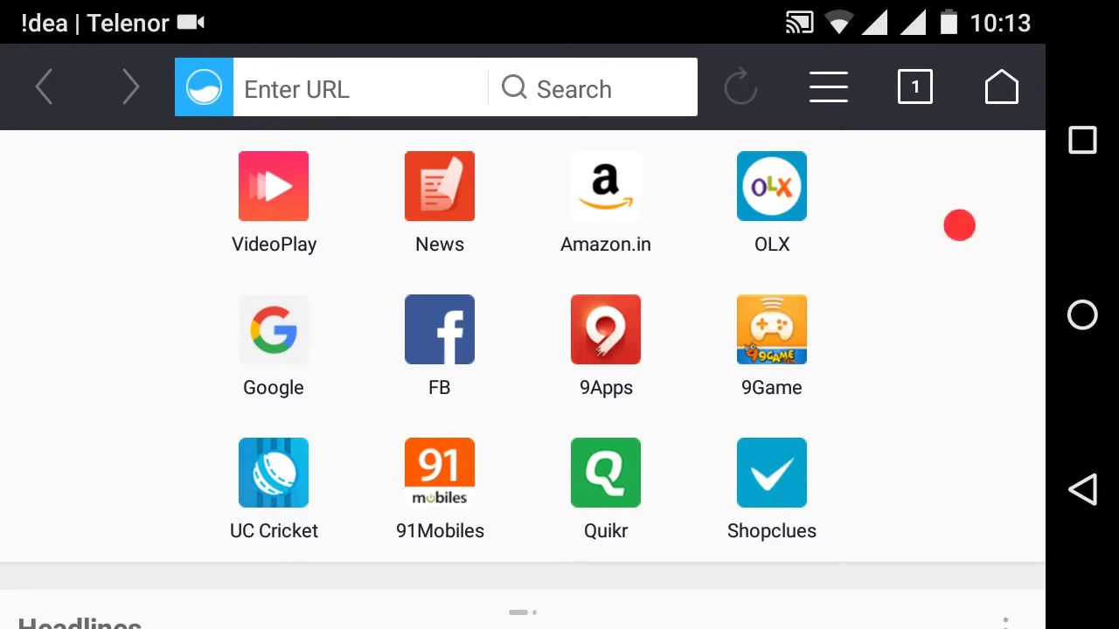
scroll(959, 226, down, 3)
scroll(959, 225, up, 3)
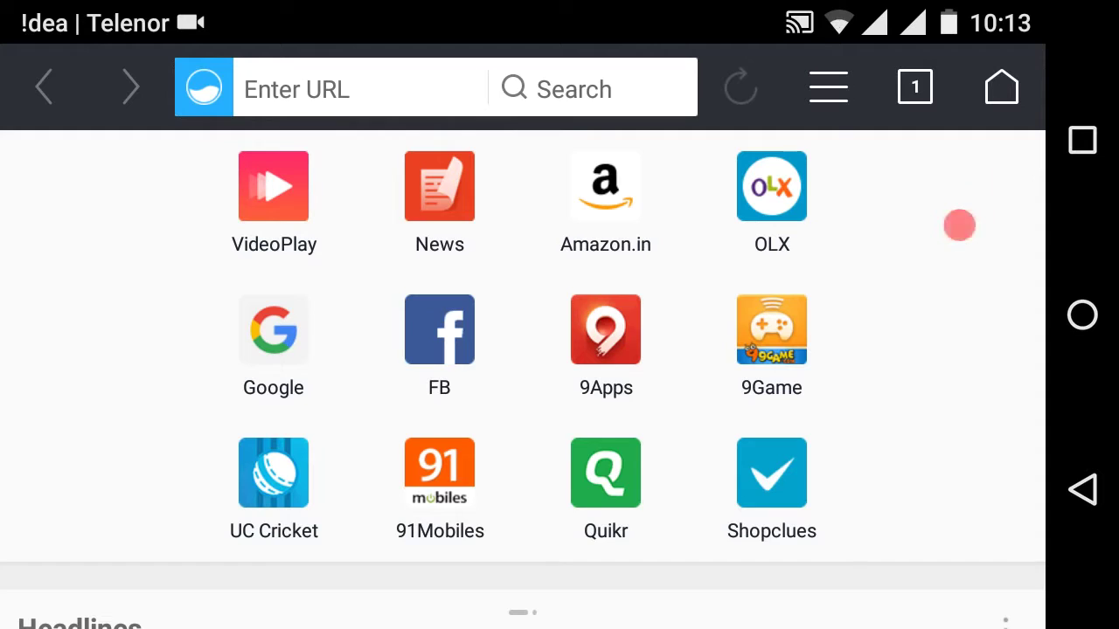
Step: Go to Google from the browser shortcuts and open YouTube from its apps grid
click(274, 330)
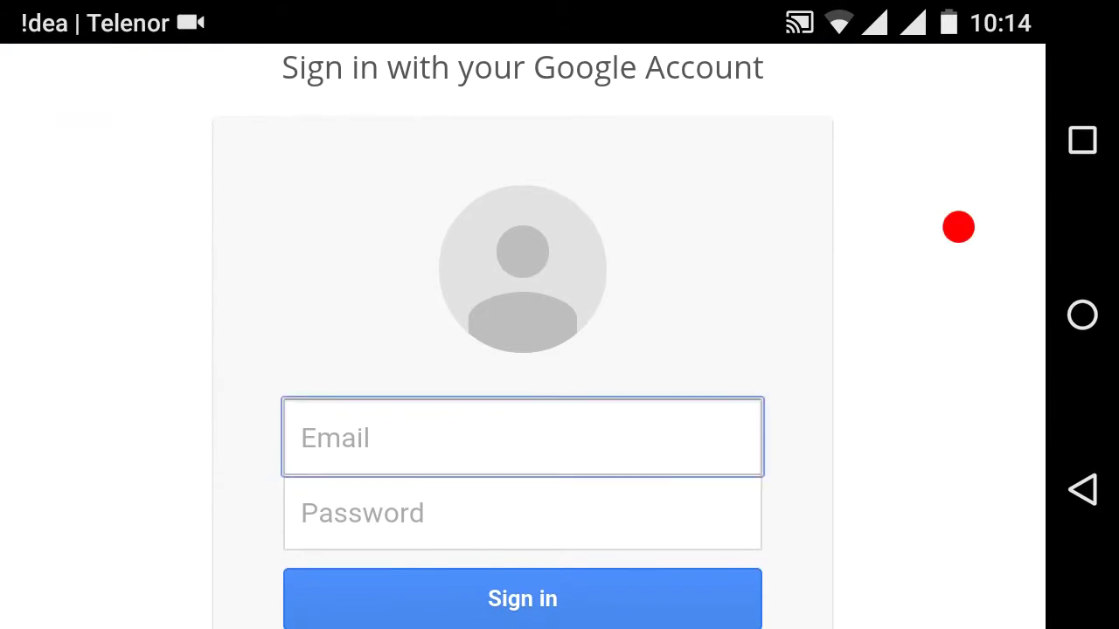
click(828, 84)
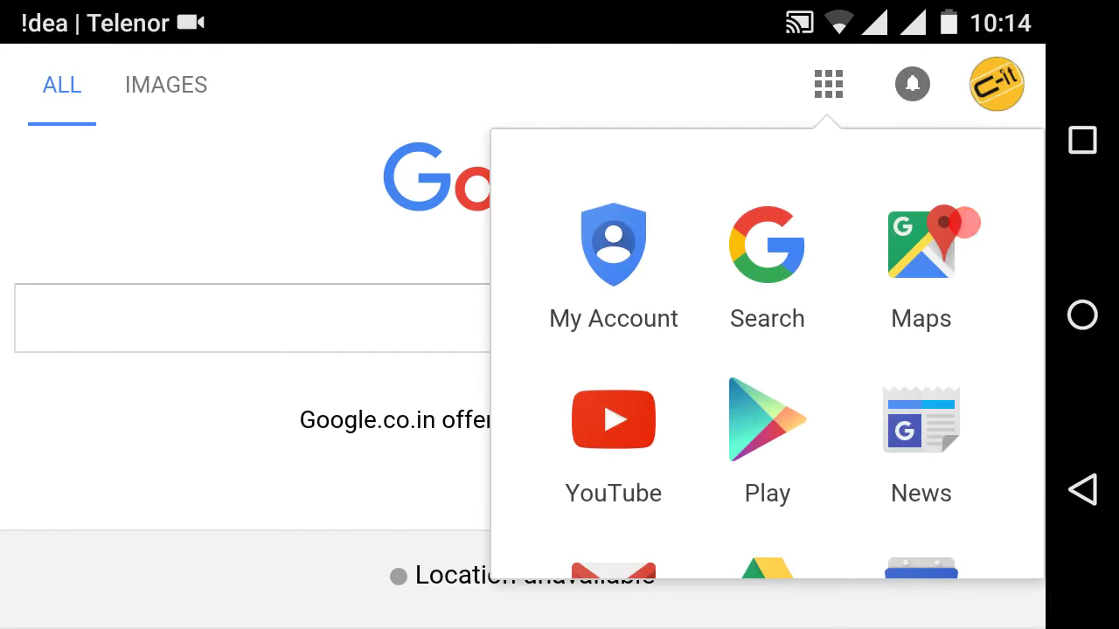
click(613, 419)
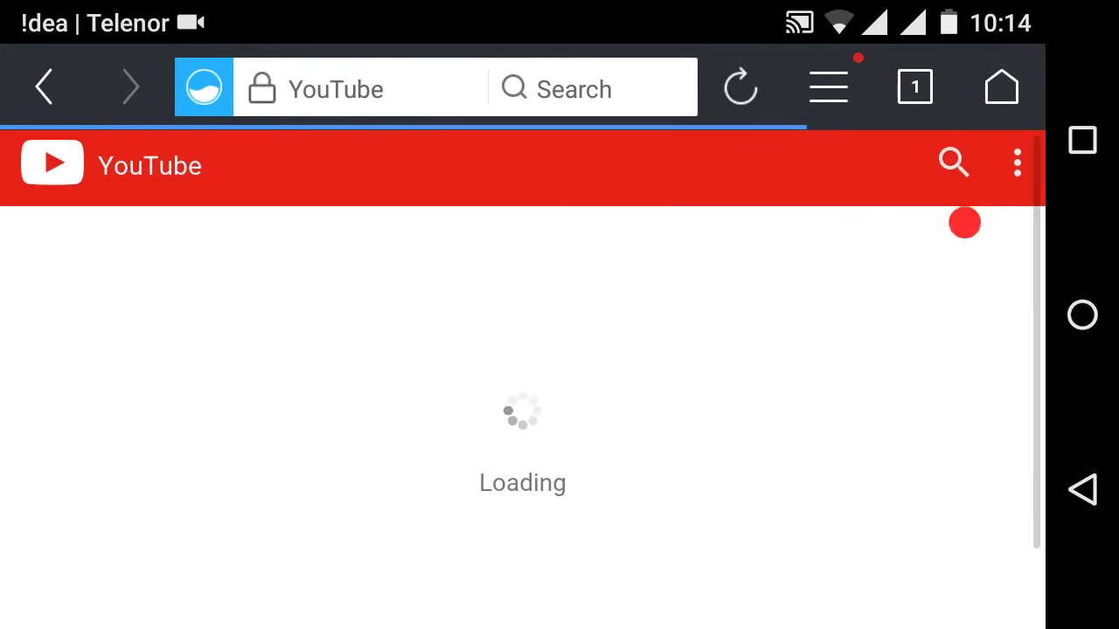
Step: Open the YouTube account page and choose Desktop from the options menu
click(964, 222)
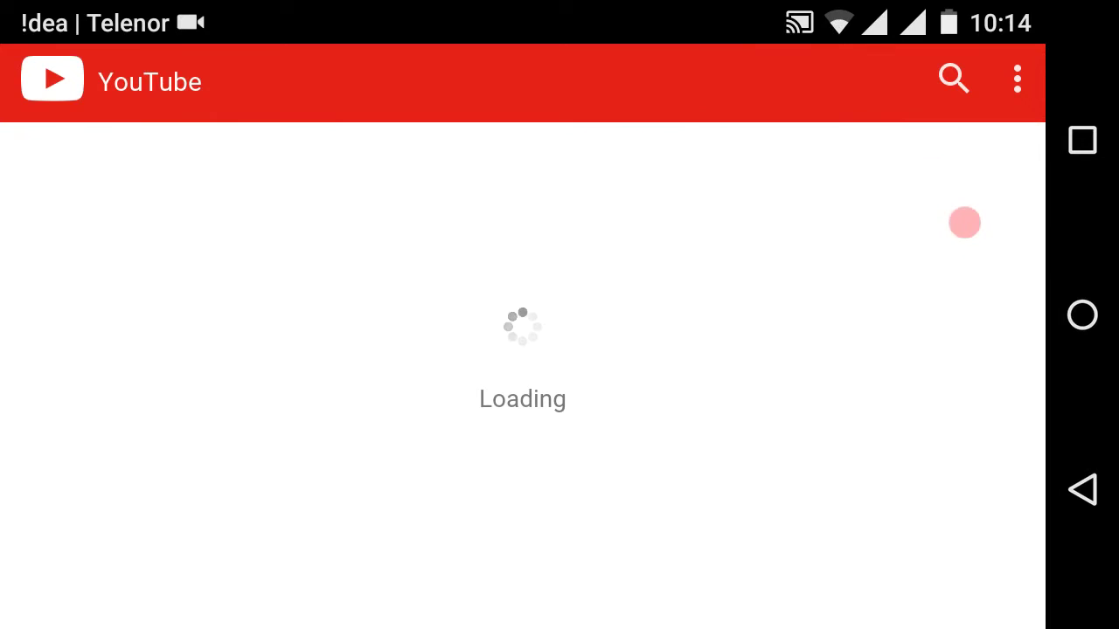
click(968, 219)
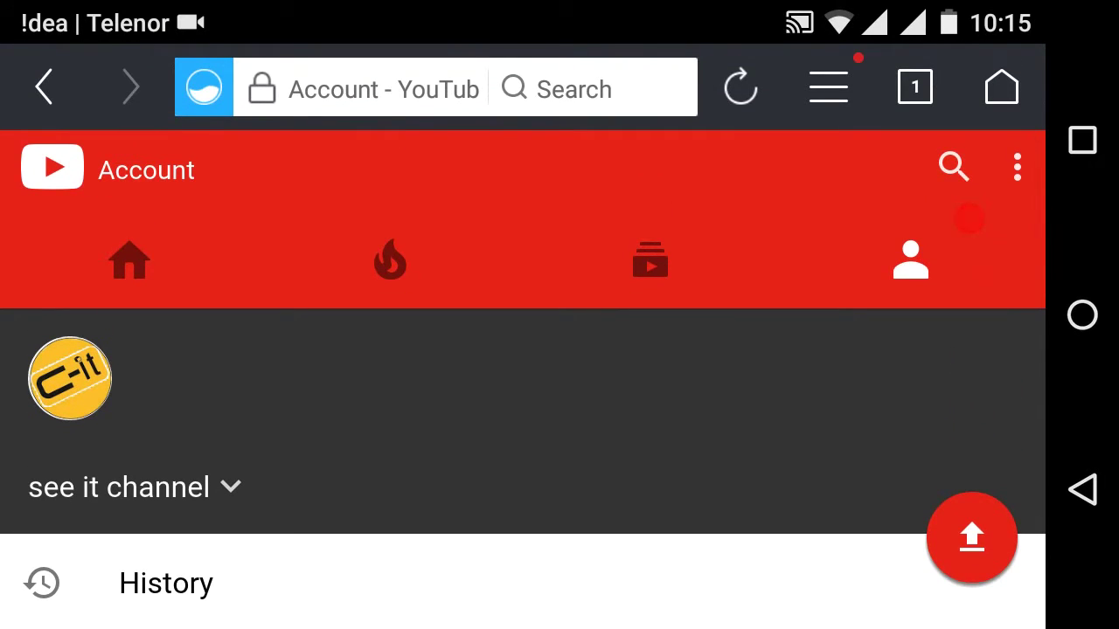
click(1017, 168)
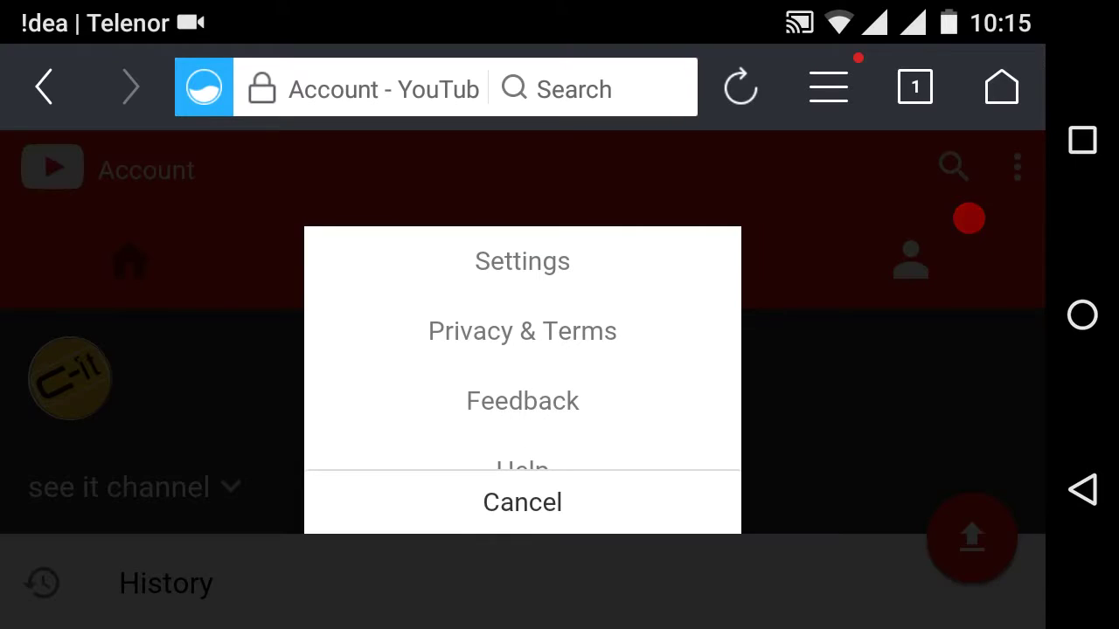
scroll(522, 350, down, 2)
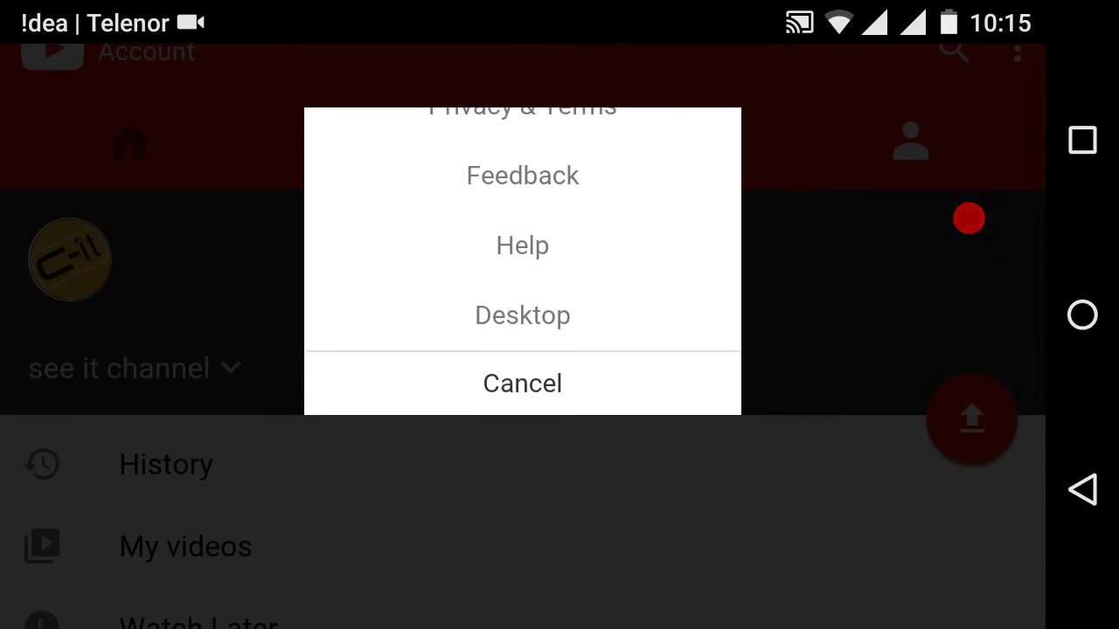
click(523, 315)
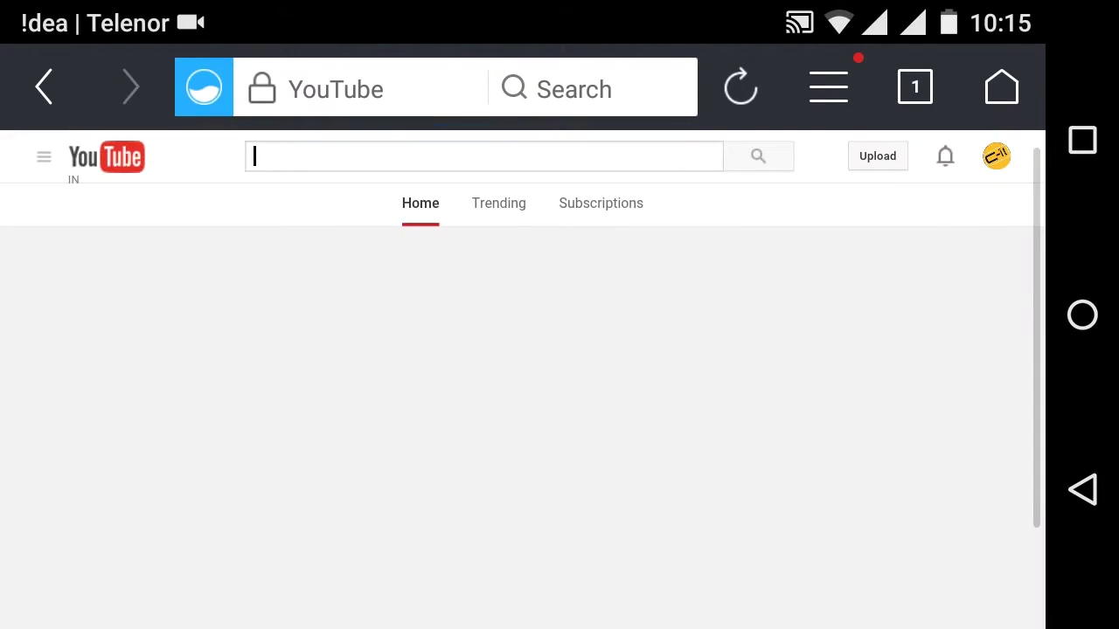
Step: Open the 'see it' channel page from the avatar on desktop YouTube
click(968, 219)
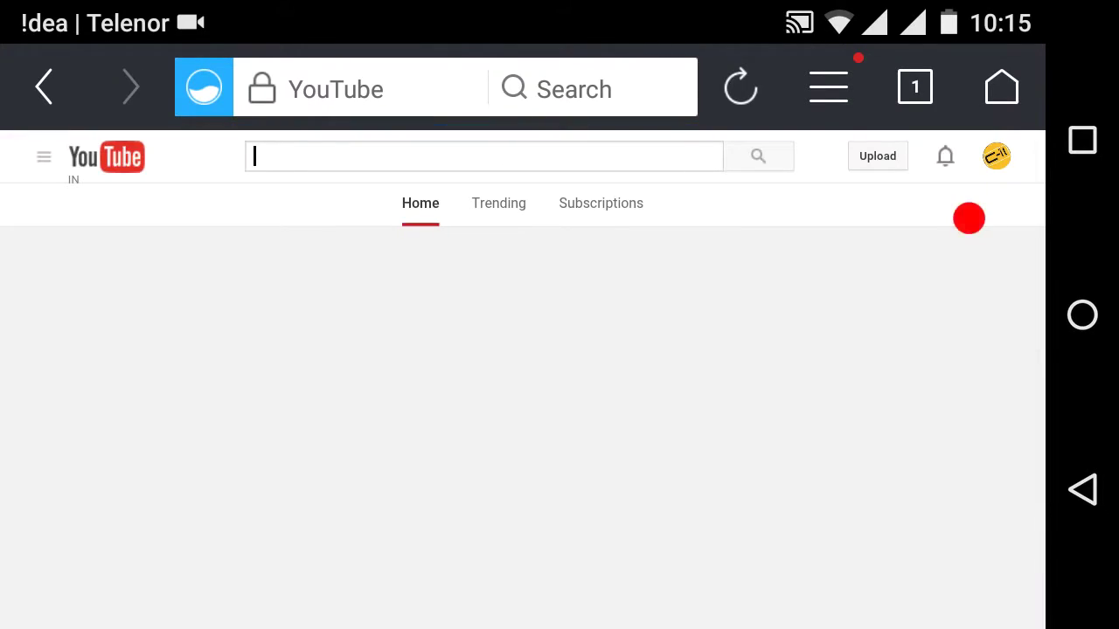
click(968, 218)
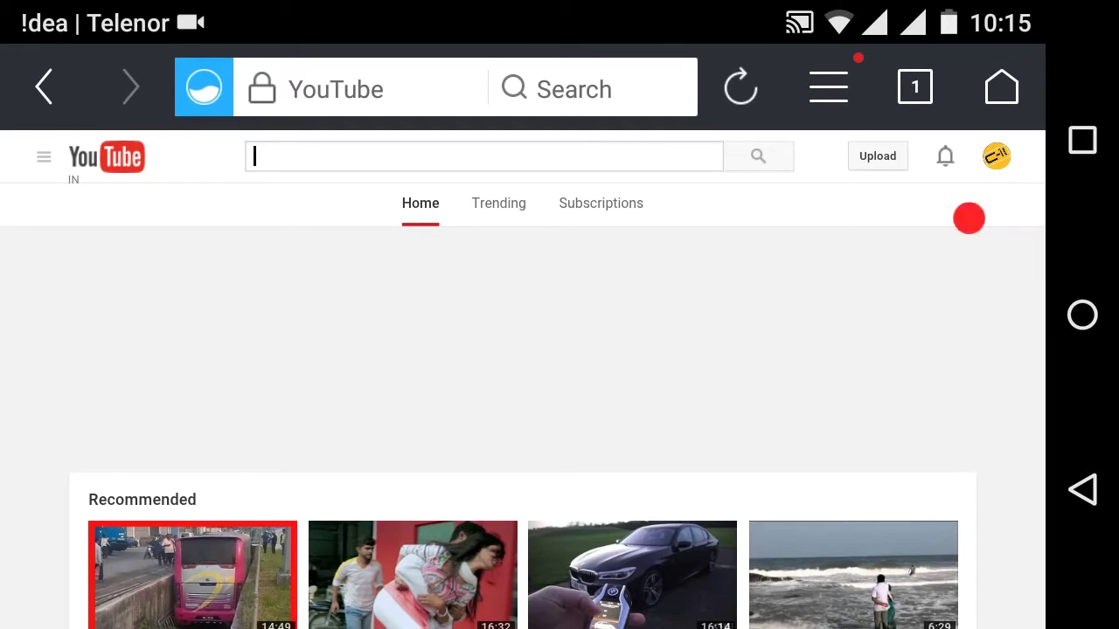
click(968, 218)
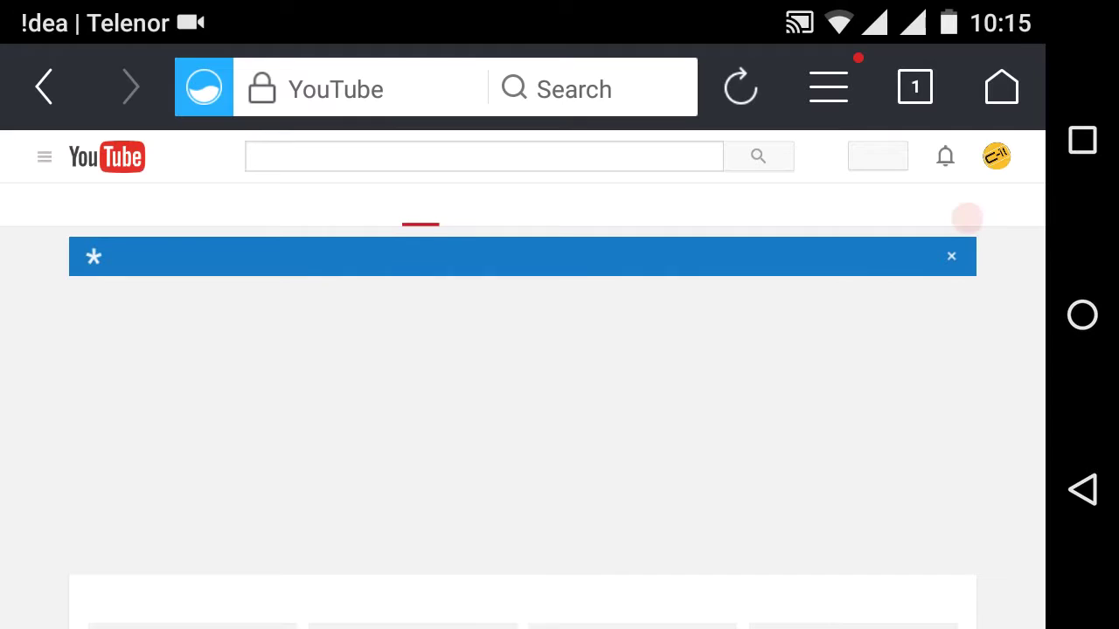
click(967, 219)
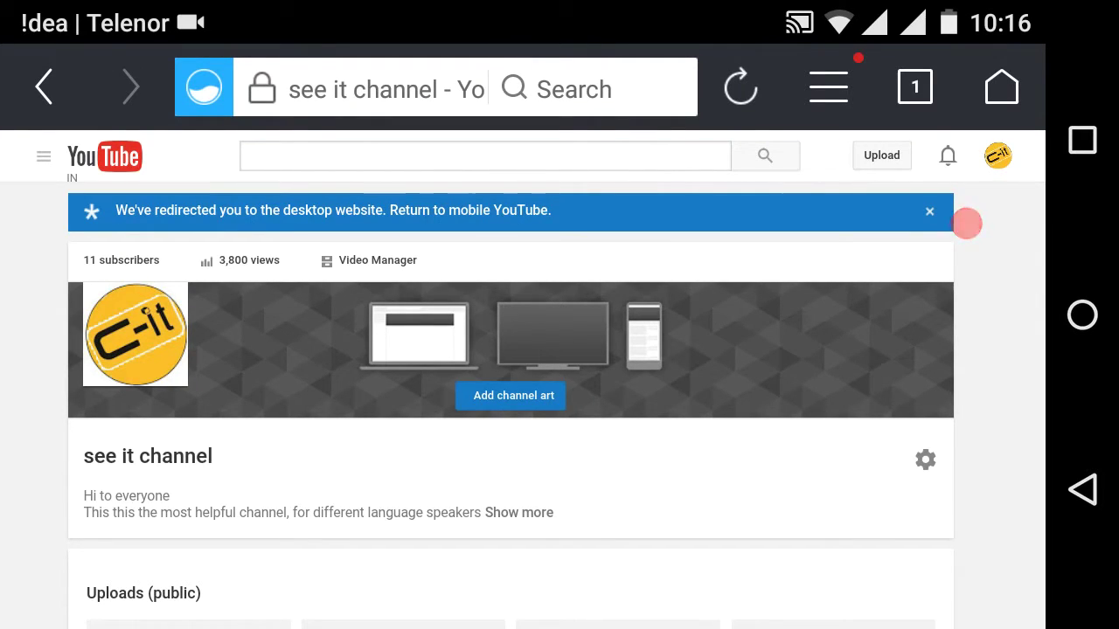
Step: Go through Video Manager to the Enhancements editor for the February 5, 2016(3) video
click(378, 260)
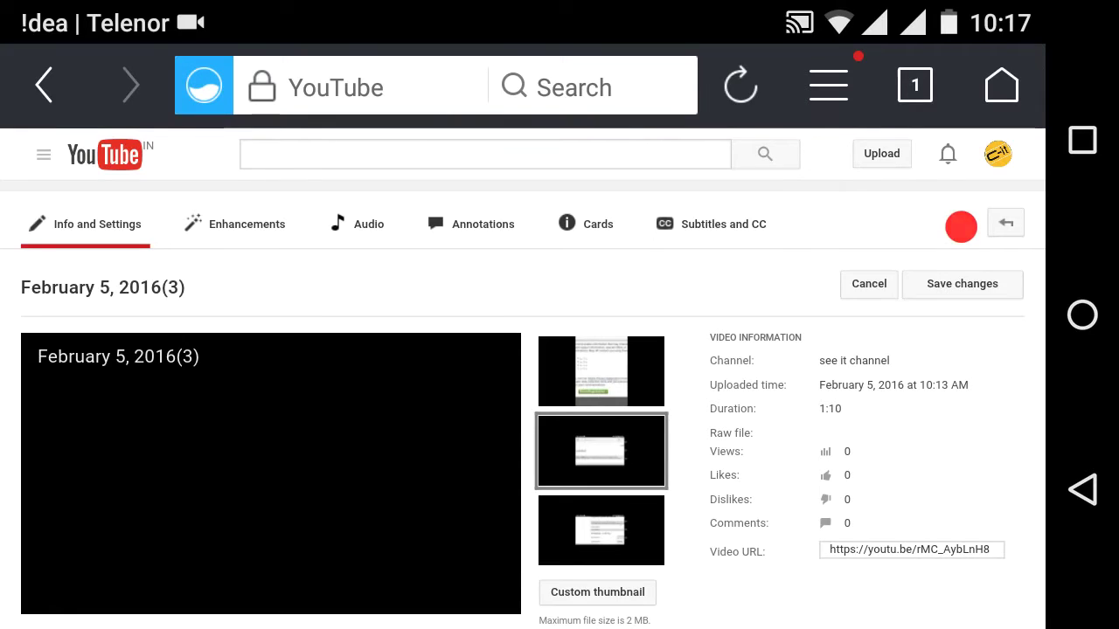
click(234, 224)
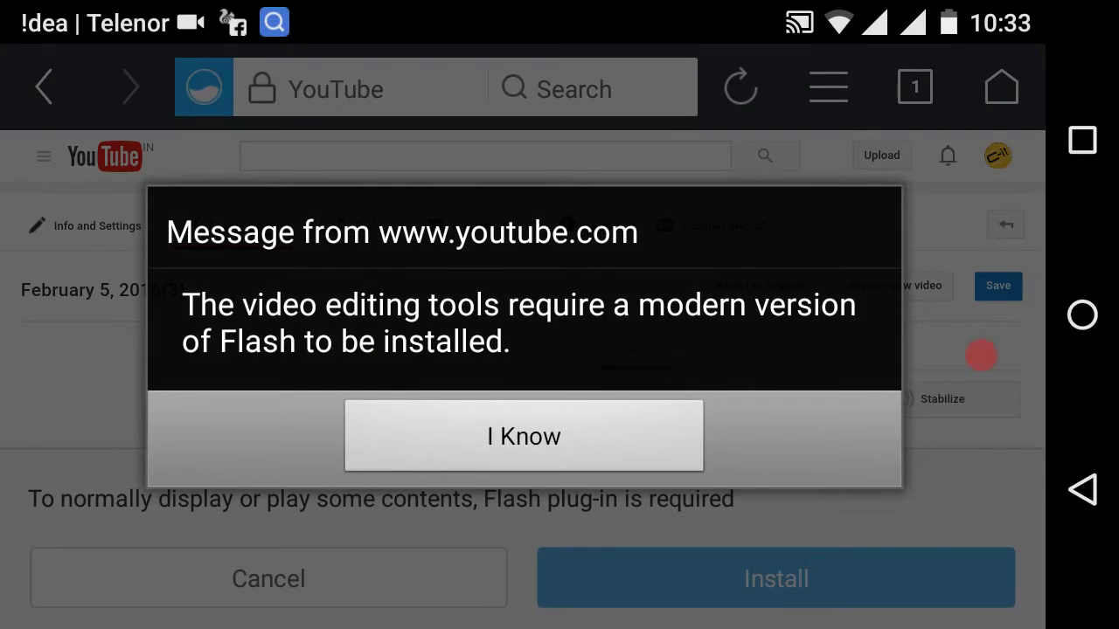
Step: Dismiss the Flash alert, install Adobe Flash Player 11.1, and launch it
click(486, 429)
click(776, 579)
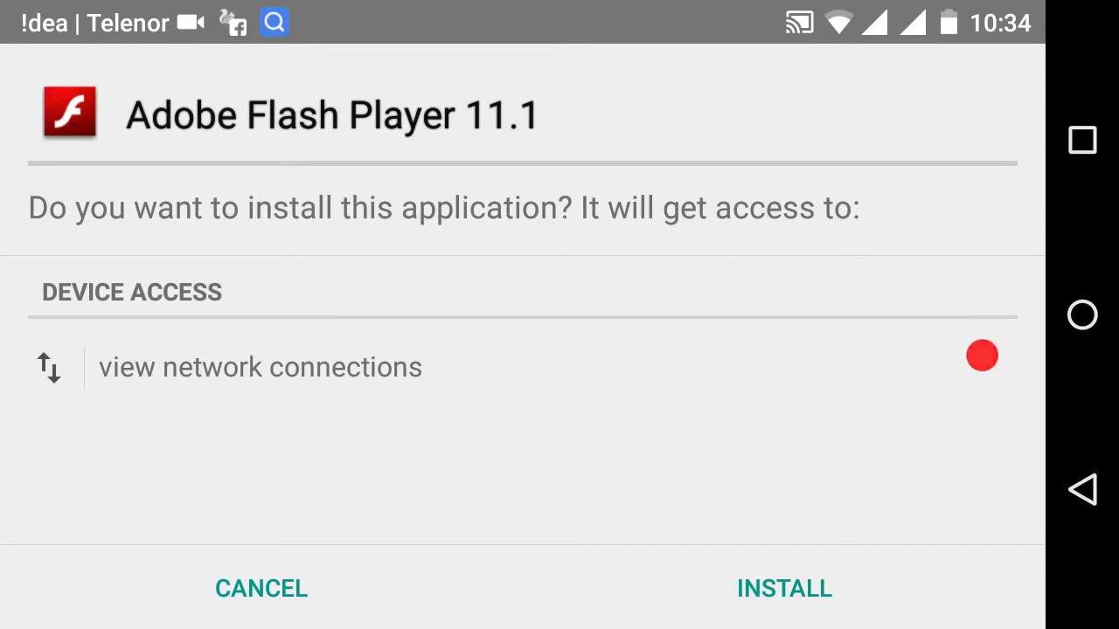
click(784, 588)
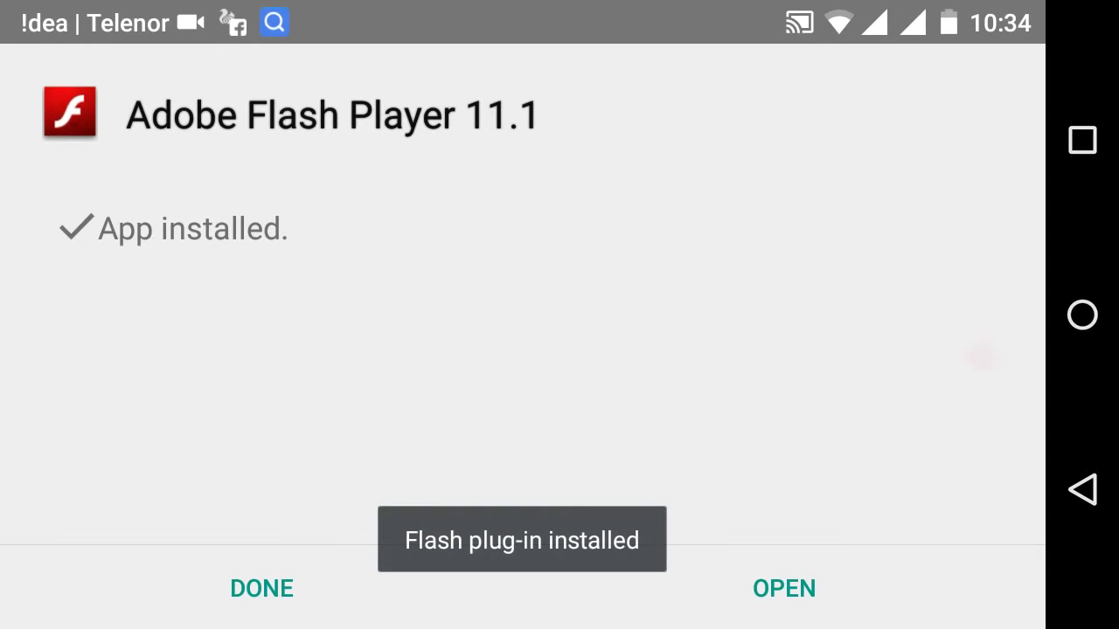
click(830, 587)
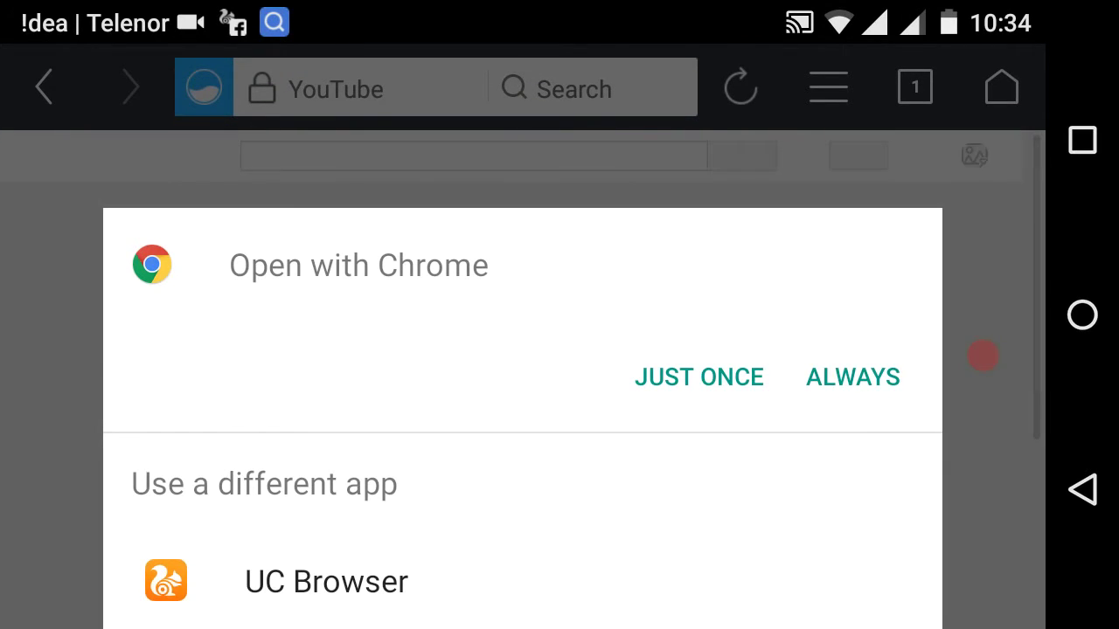
Step: Open the prompt with UC Browser just once so the Enhancements page reloads
click(701, 380)
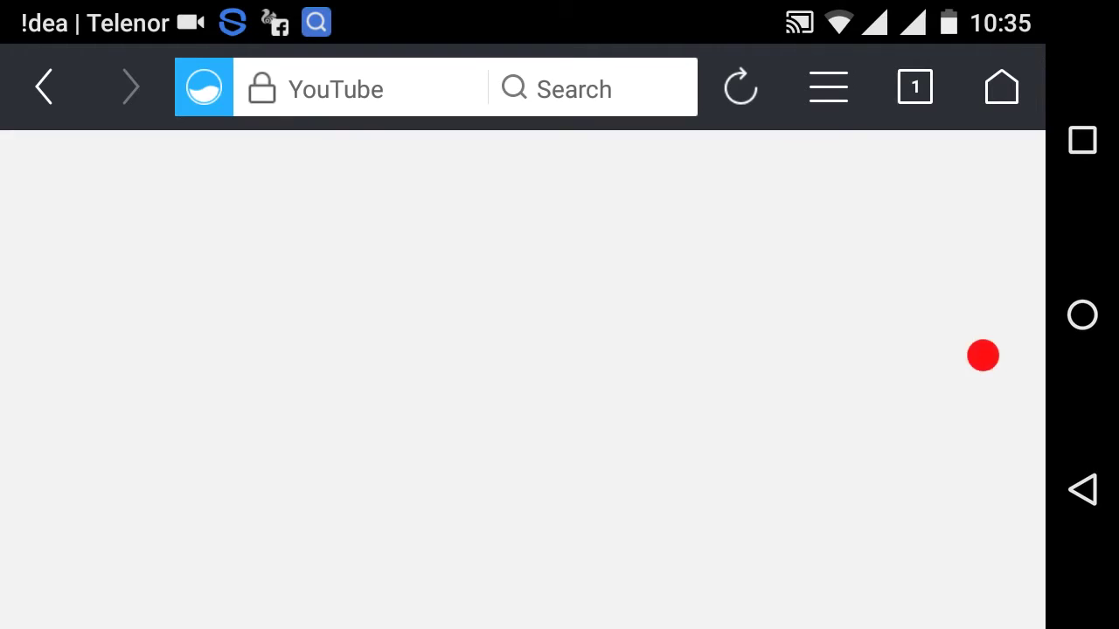
Step: Scroll the Enhancements page until the Original/Preview comparison and Quick fixes controls load
scroll(982, 355, down, 1)
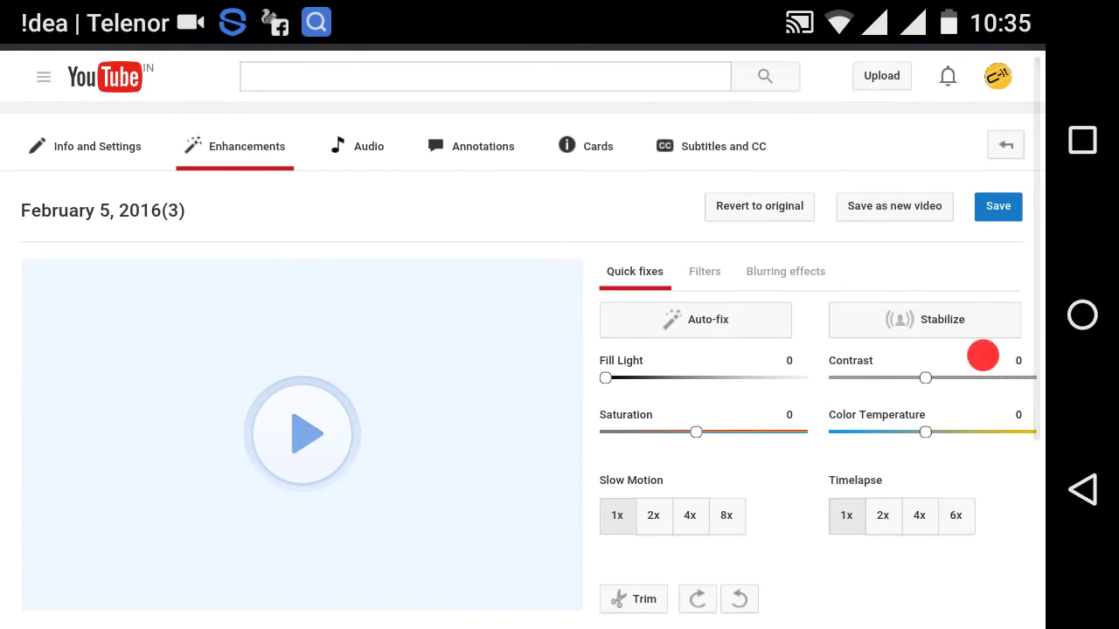
scroll(982, 355, down, 1)
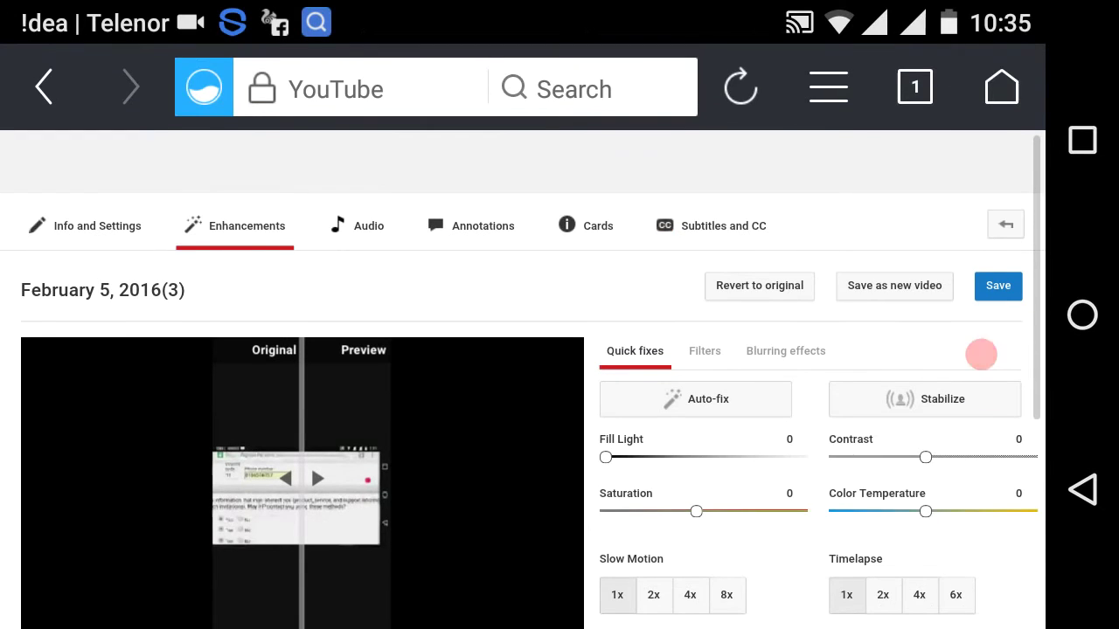
scroll(981, 354, down, 1)
scroll(981, 354, up, 5)
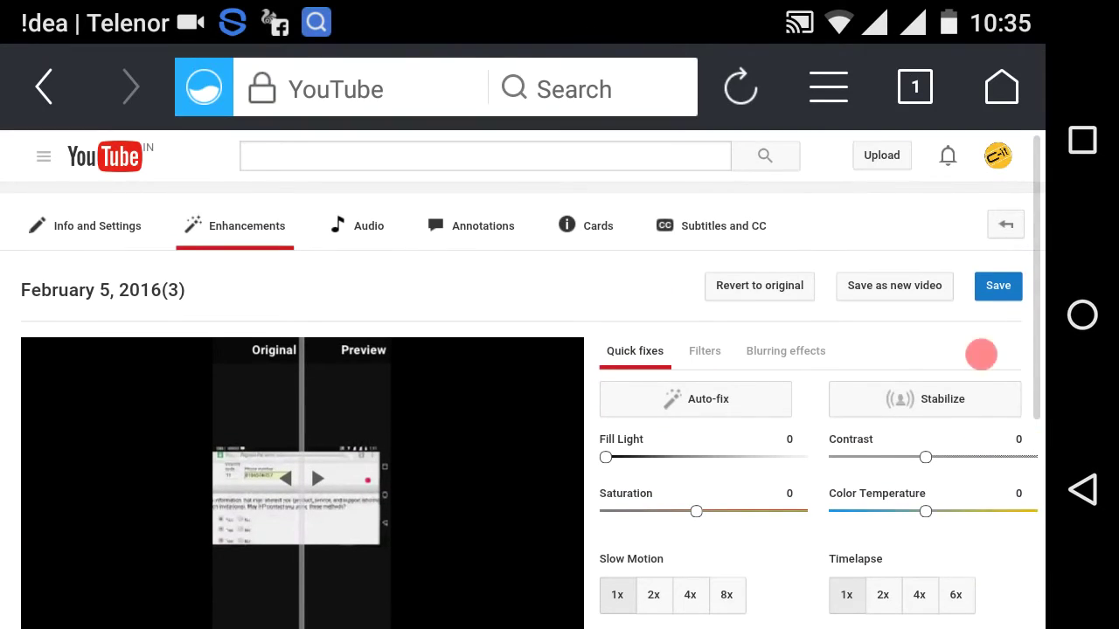
click(980, 354)
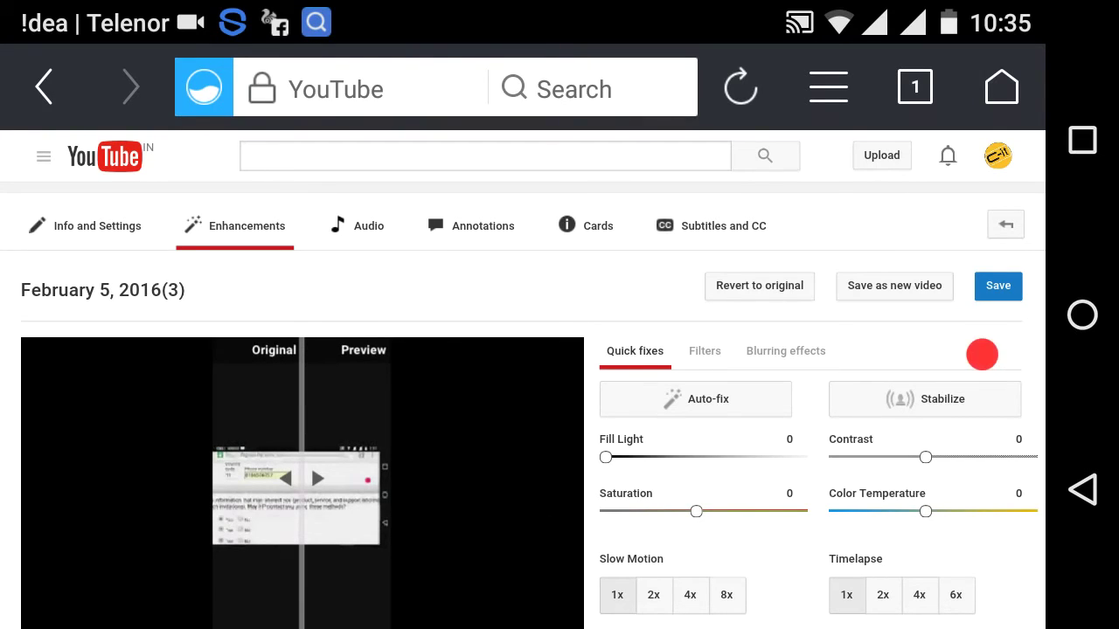
scroll(982, 354, down, 1)
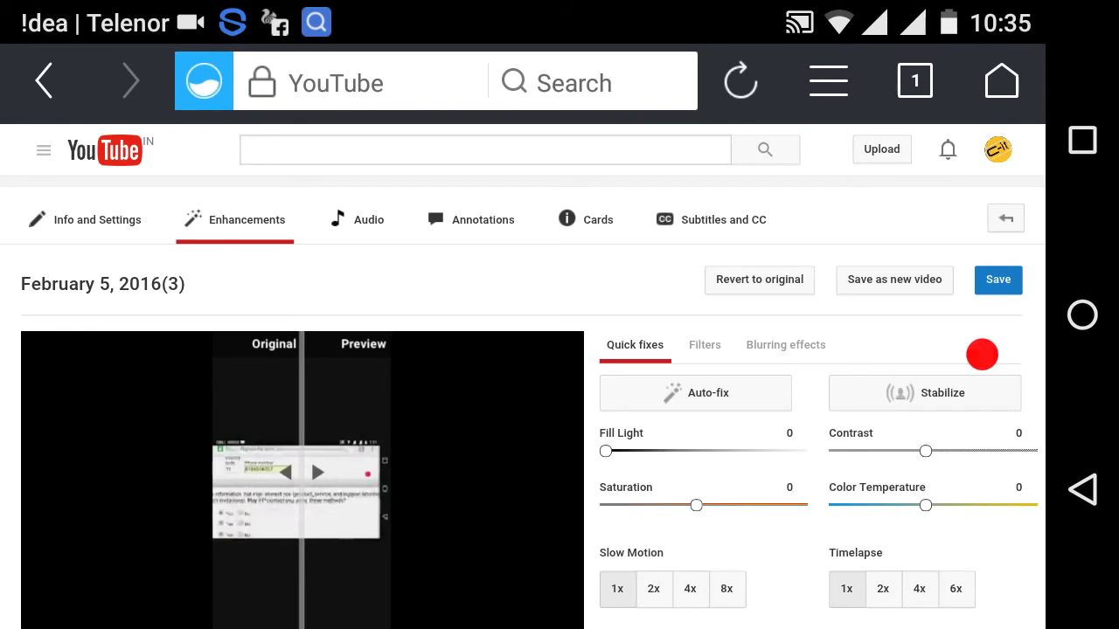
Step: Switch to Chrome from the Android Recents list
click(1082, 140)
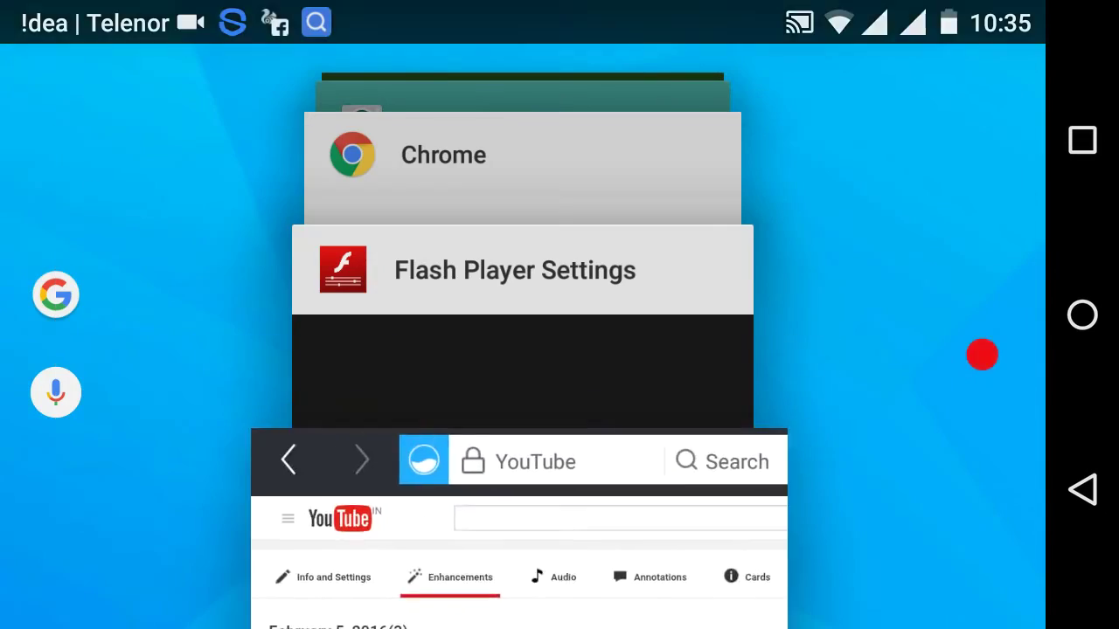